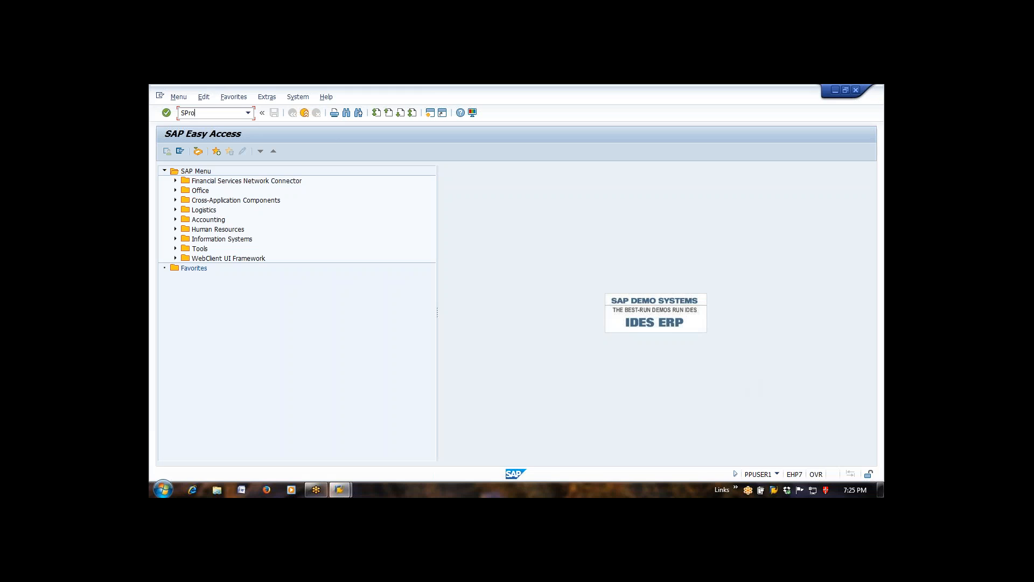
# - Start the SPRO transaction and display the SAP Reference IMG
pyautogui.press('BackSpace')
pyautogui.press('BackSpace')
pyautogui.press('BackSpace')
pyautogui.press('BackSpace')
pyautogui.write('spro')
pyautogui.press('Return')
pyautogui.click(197, 151)
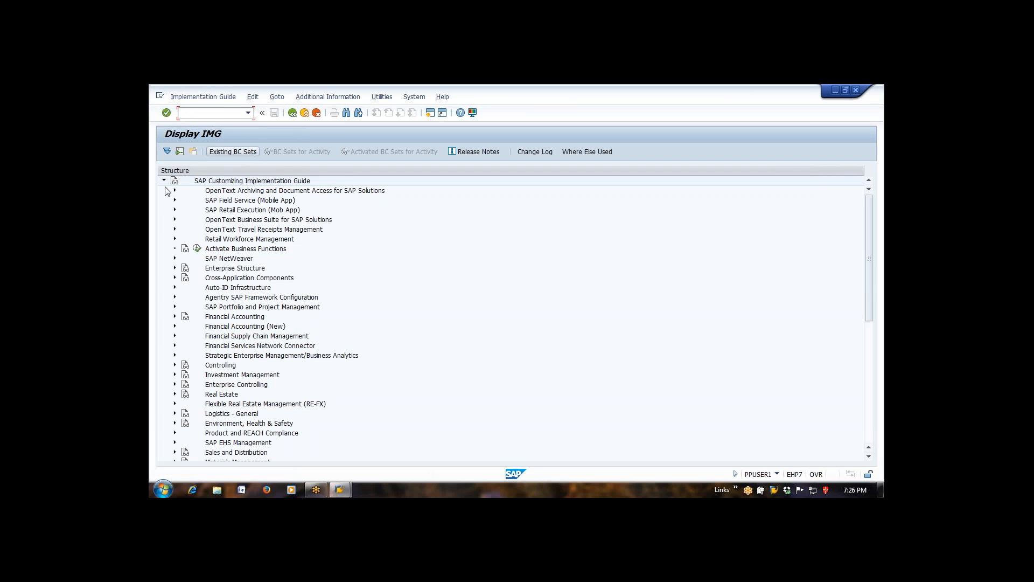
# - Open the Define, copy, delete, check plant activity under Enterprise Structure, Definition, Logistics - General
pyautogui.click(228, 269)
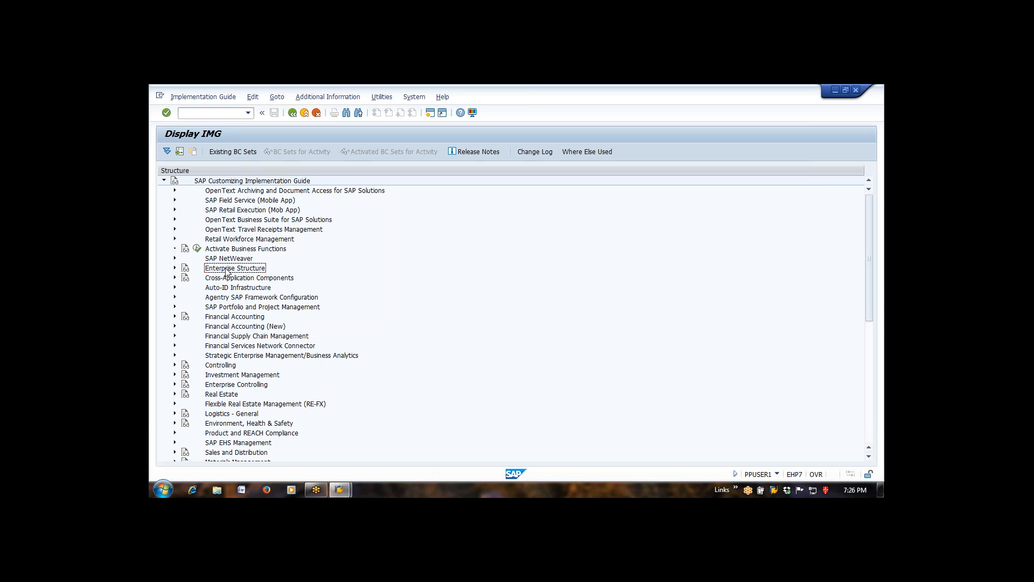
pyautogui.click(175, 268)
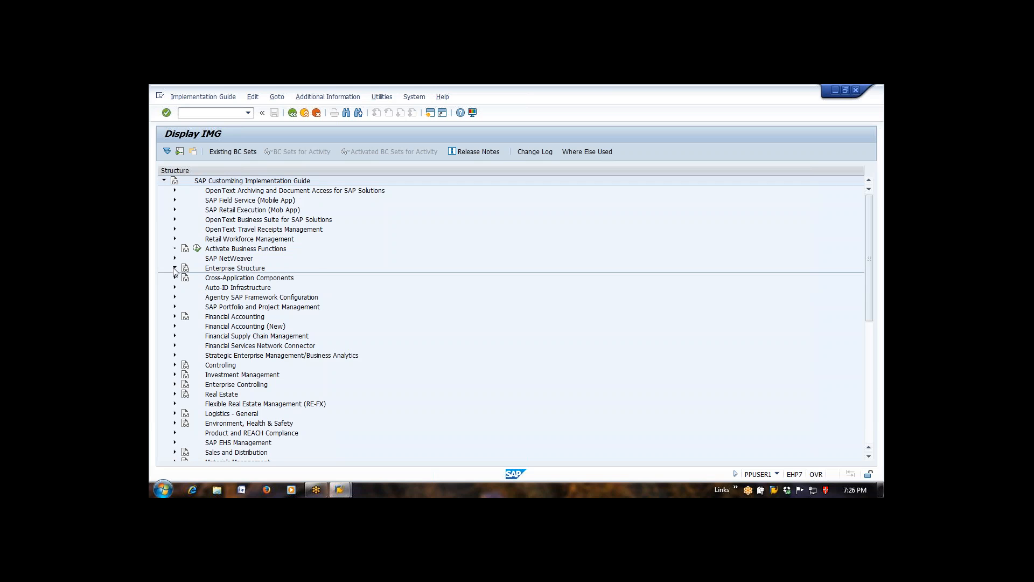
pyautogui.click(185, 287)
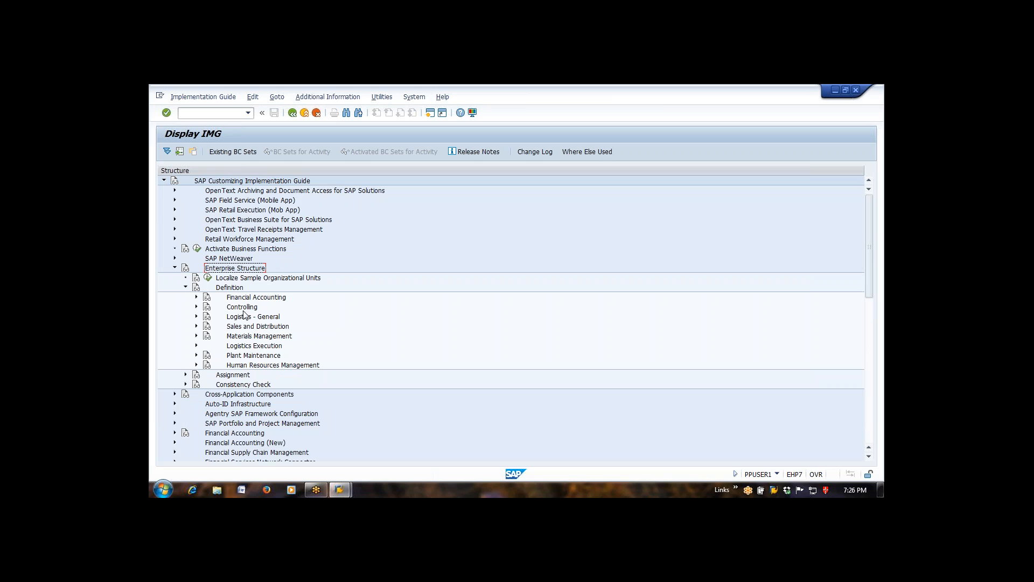
pyautogui.click(197, 317)
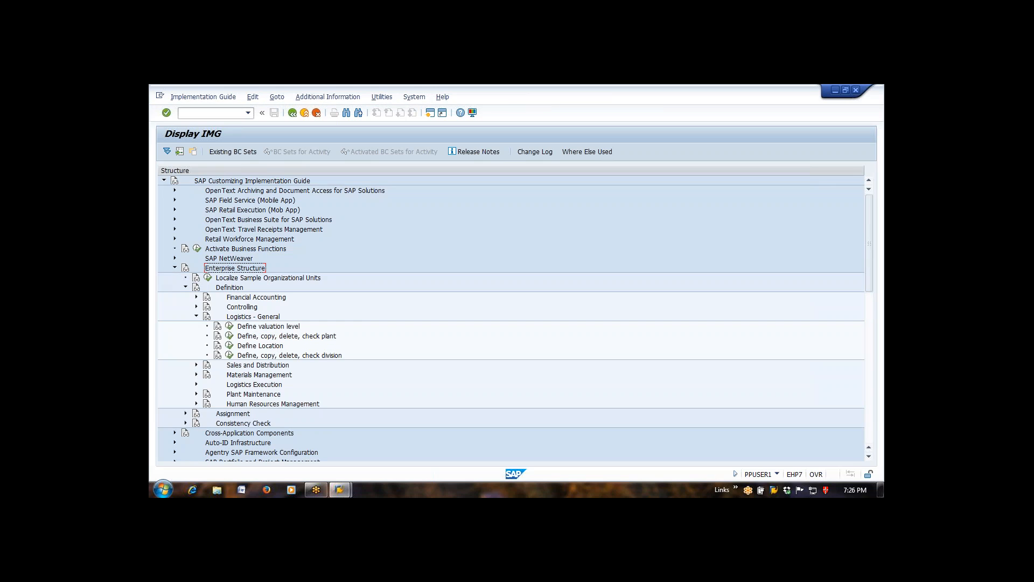
pyautogui.click(230, 336)
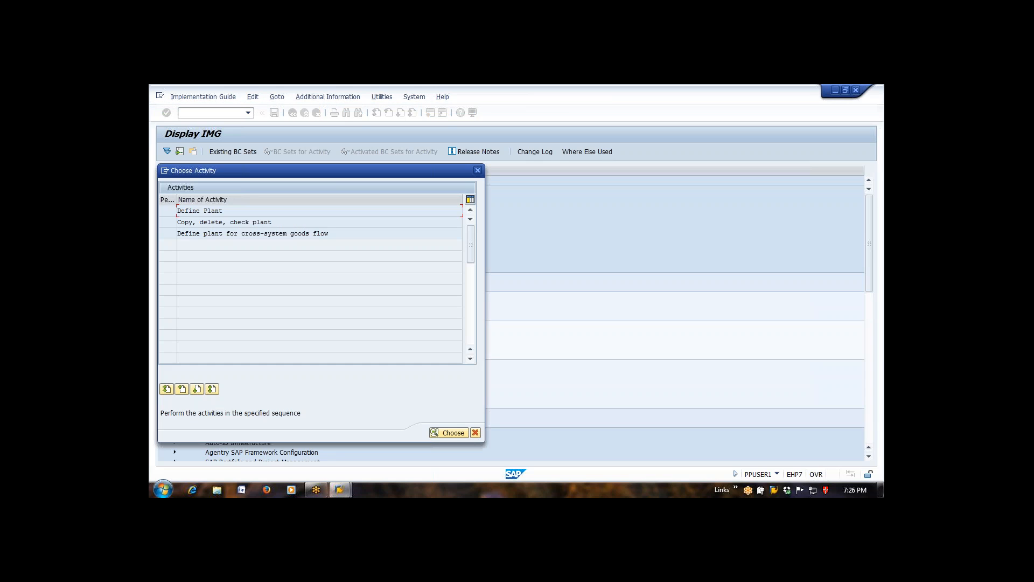
# - Visit the Copy, delete, check plant activity, go back, and open the Define Plant overview
pyautogui.doubleClick(242, 225)
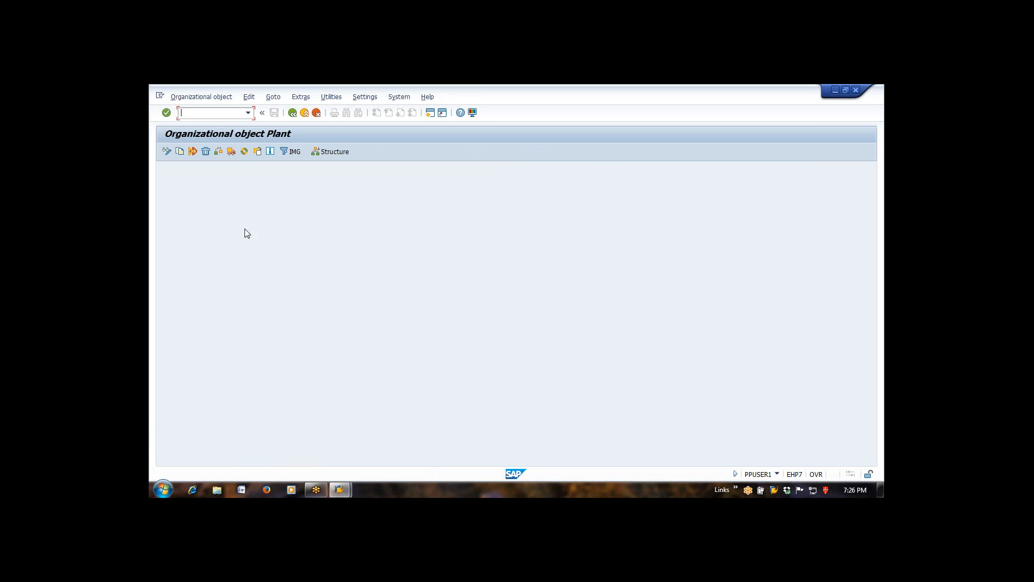
pyautogui.click(292, 114)
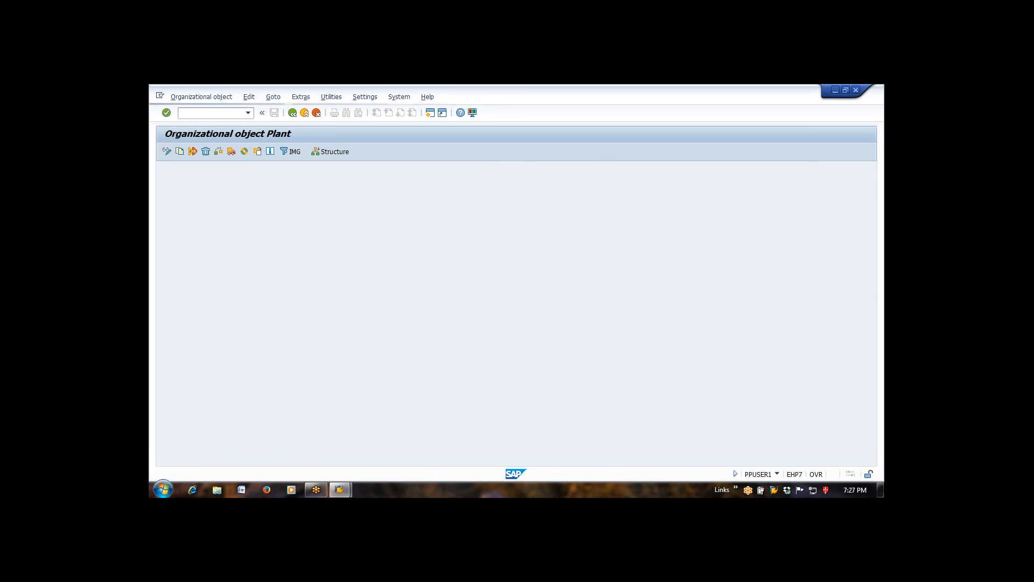
pyautogui.doubleClick(192, 209)
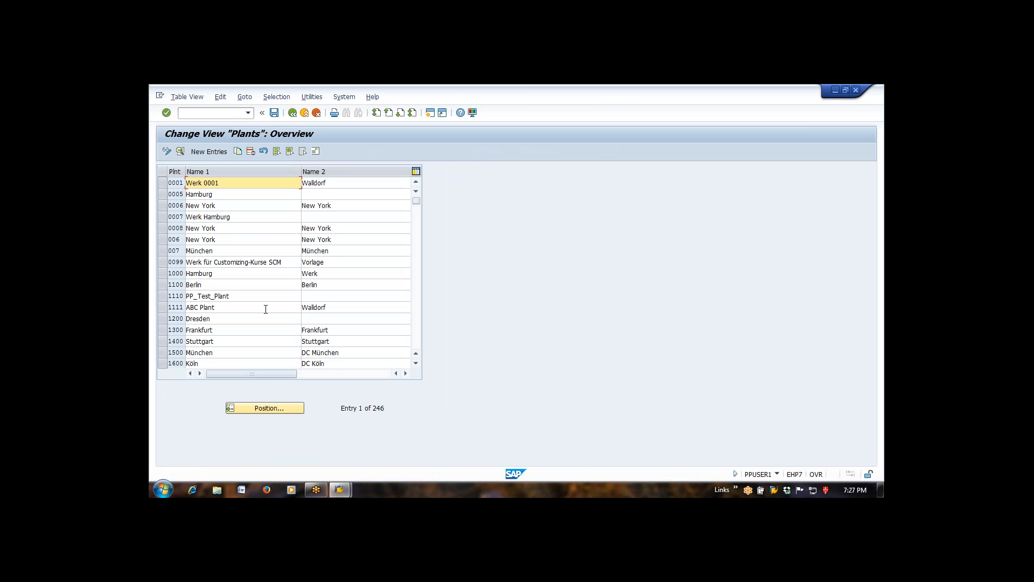
pyautogui.click(164, 297)
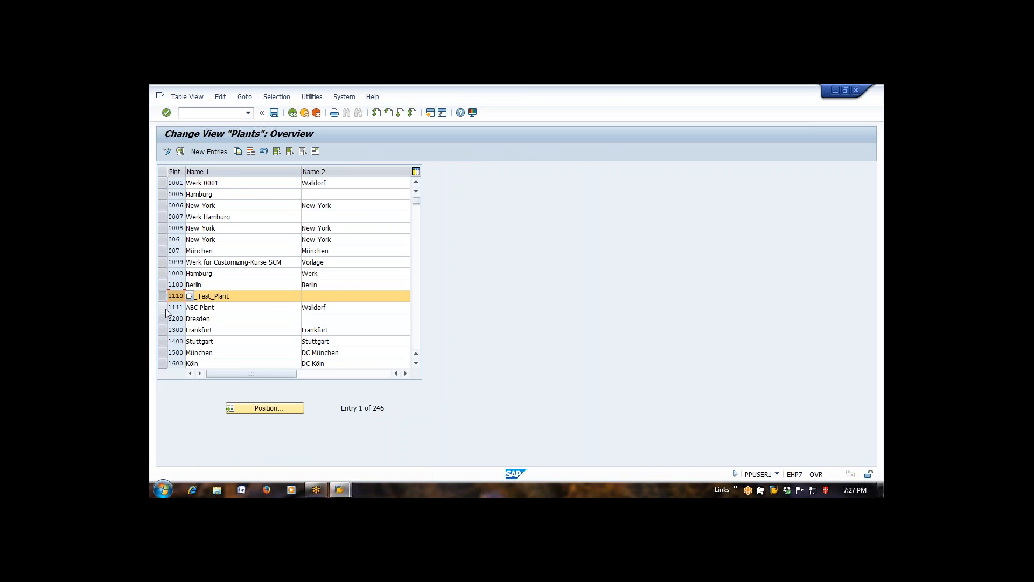
pyautogui.click(163, 307)
pyautogui.click(162, 298)
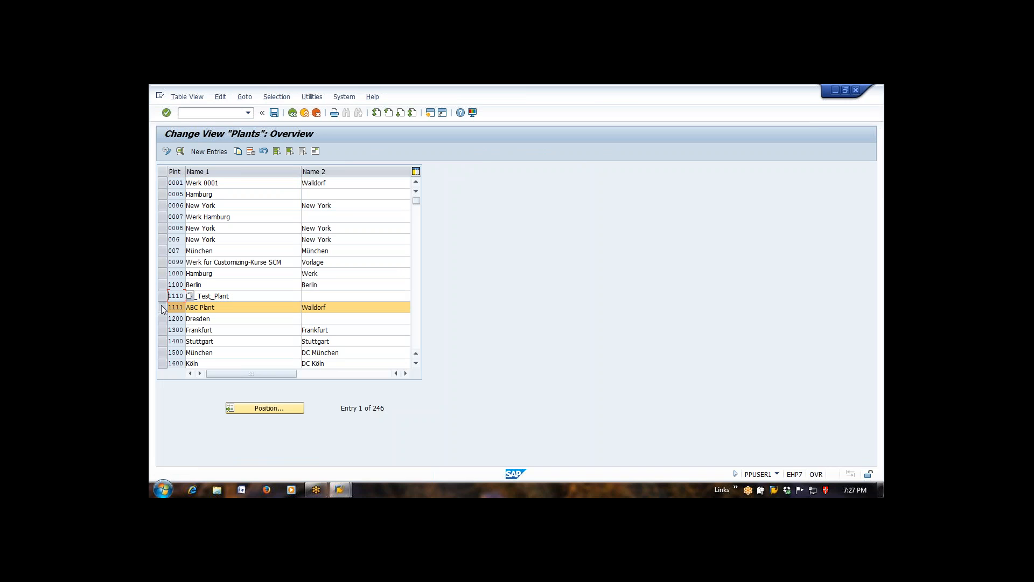
pyautogui.click(160, 305)
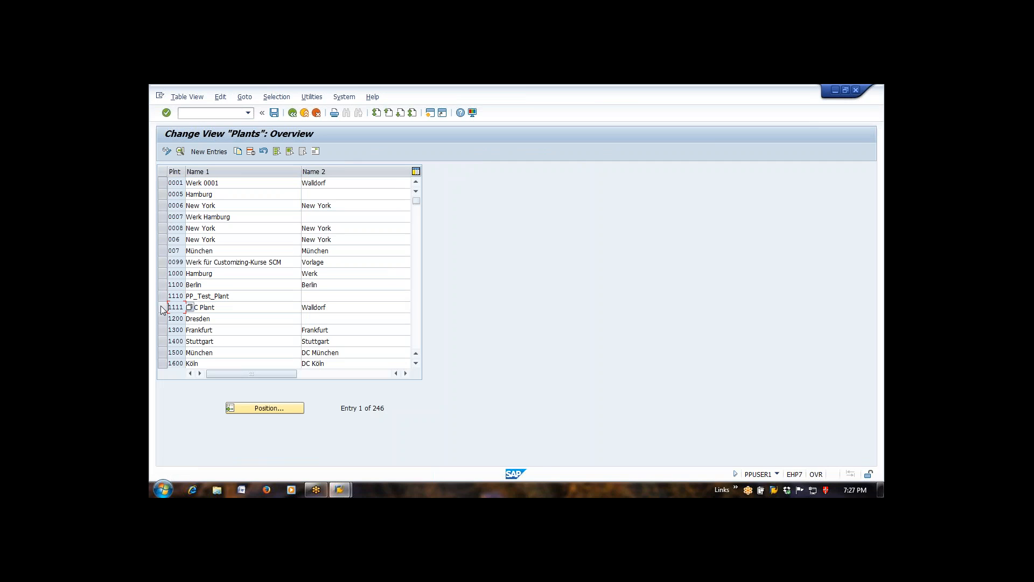
pyautogui.click(160, 306)
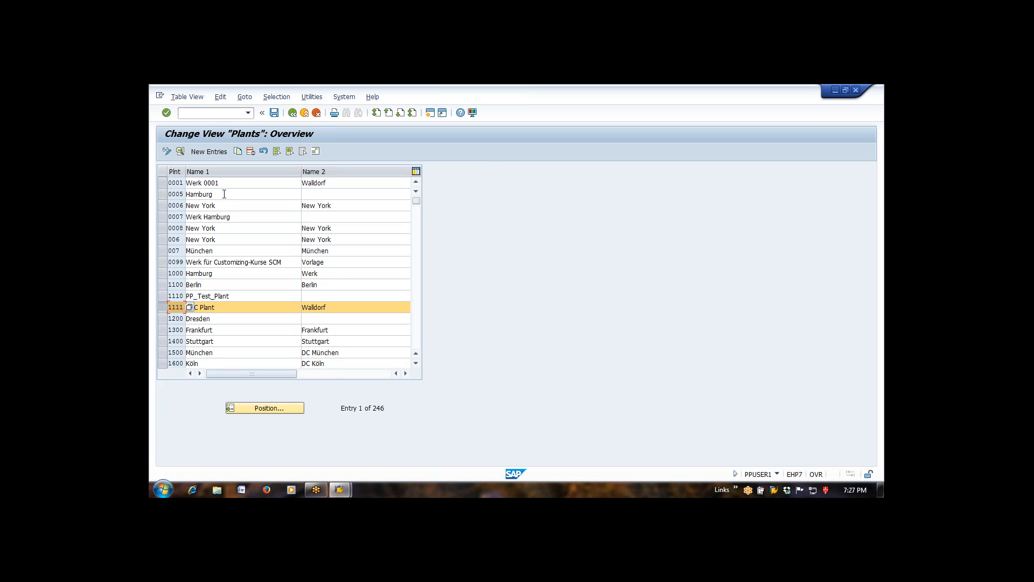
pyautogui.click(163, 305)
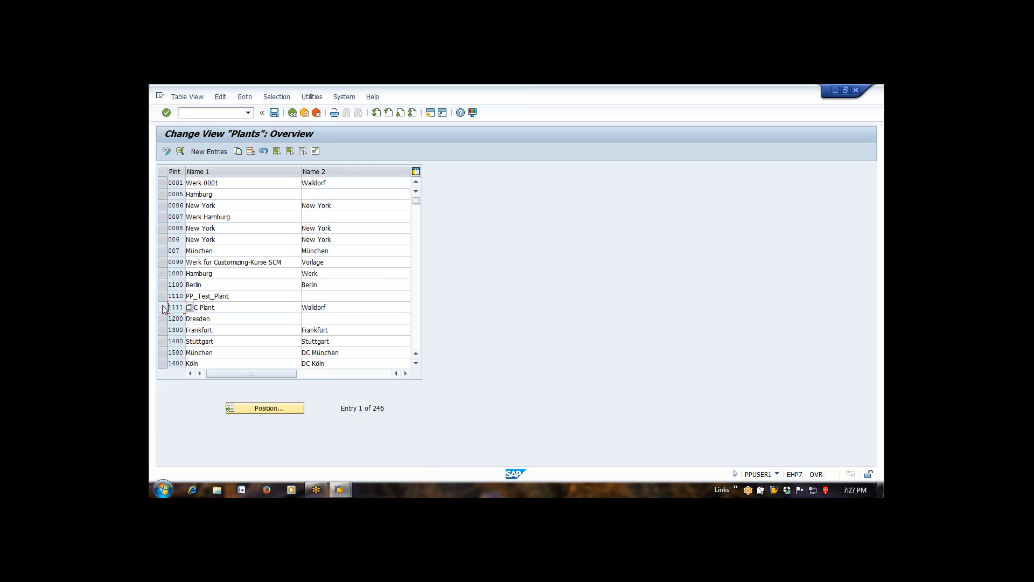
# - Select only plant 1111, ABC Plant, and copy it as the template for a new plant
pyautogui.click(163, 184)
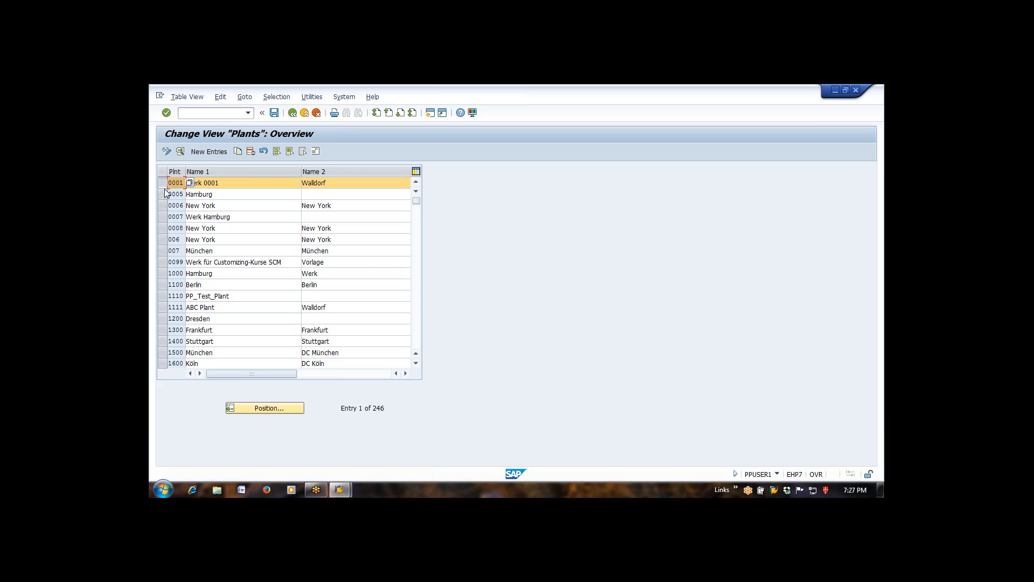
pyautogui.click(162, 308)
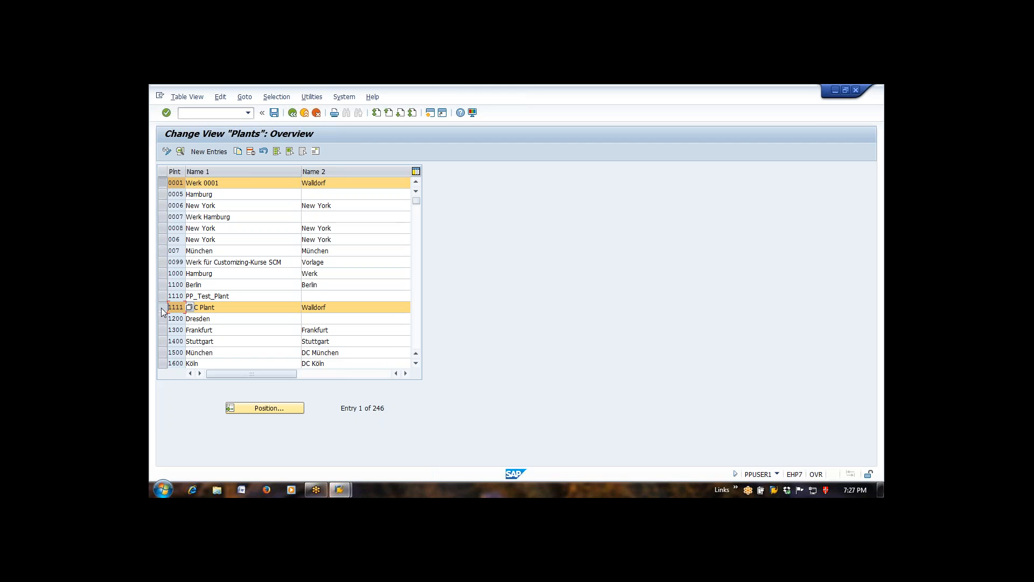
pyautogui.click(163, 184)
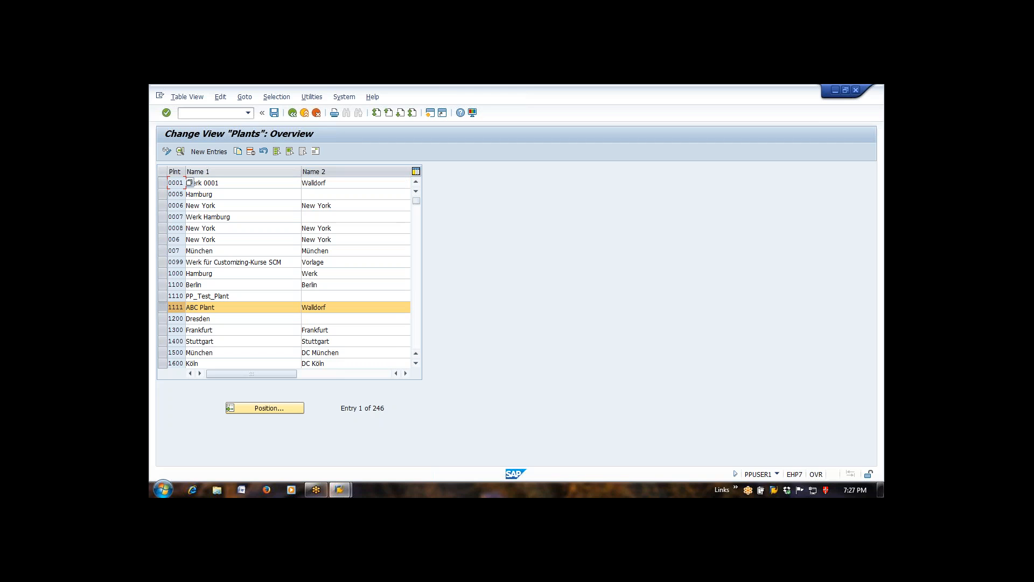
pyautogui.click(239, 151)
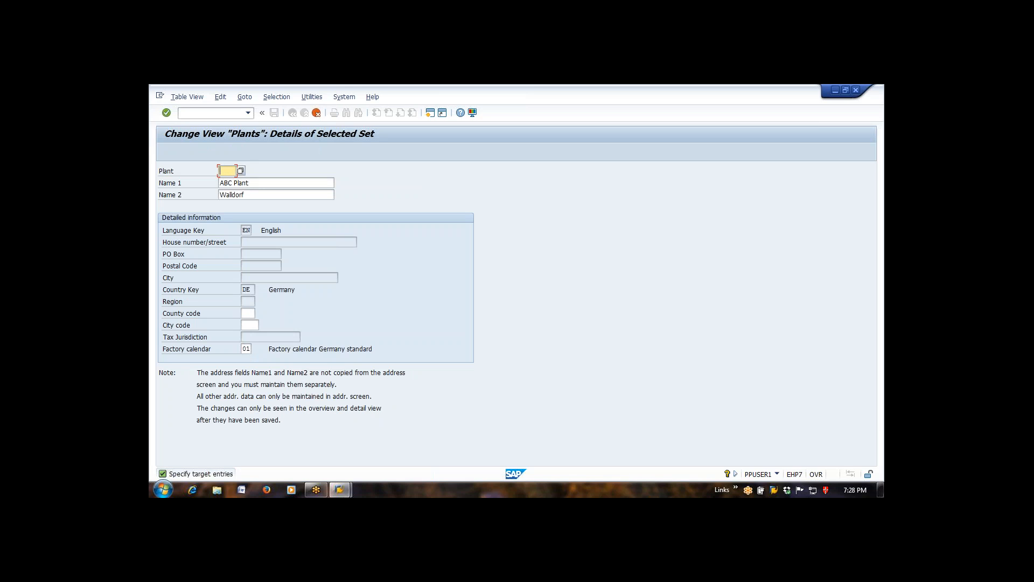
# - Give the copied plant the code 1010 and clear its Name 1
pyautogui.write('1010')
pyautogui.press('Tab')
pyautogui.press('Delete')
pyautogui.press('Delete')
pyautogui.press('Delete')
pyautogui.press('Delete')
pyautogui.press('Delete')
pyautogui.press('Delete')
pyautogui.press('Delete')
pyautogui.press('Delete')
pyautogui.press('Delete')
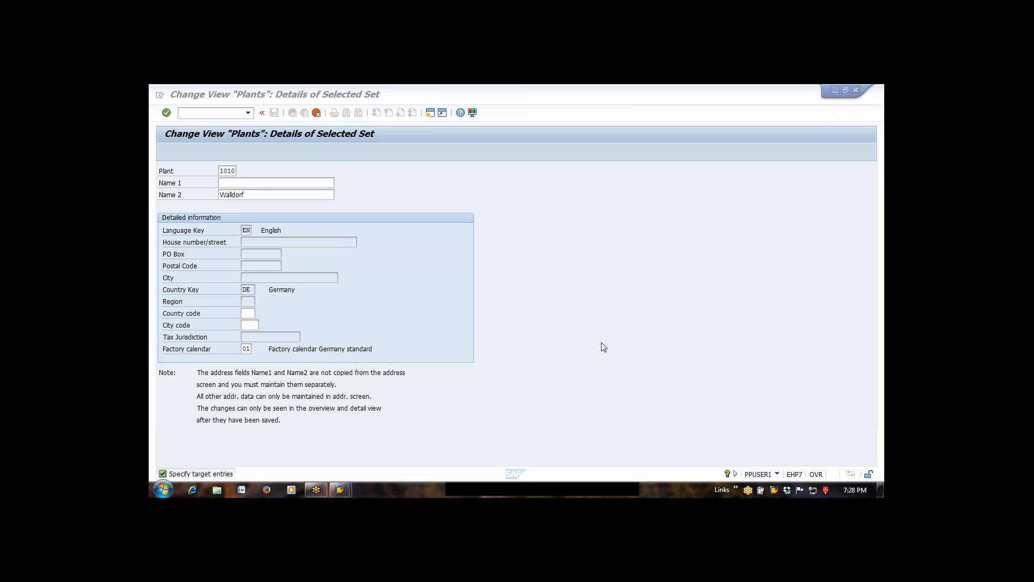
pyautogui.click(603, 331)
pyautogui.click(603, 331)
pyautogui.click(603, 331)
pyautogui.click(603, 339)
pyautogui.click(324, 182)
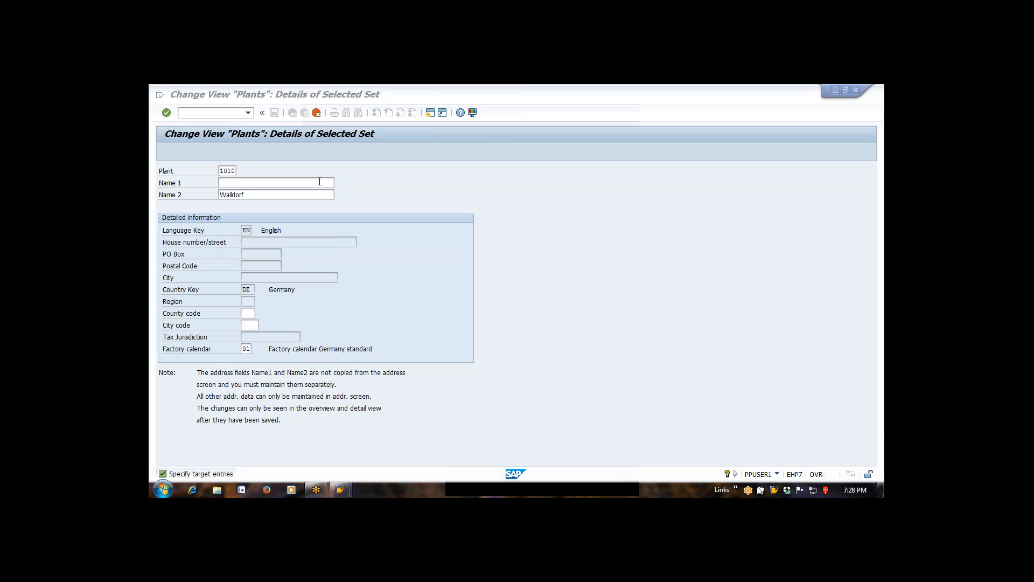
pyautogui.click(553, 97)
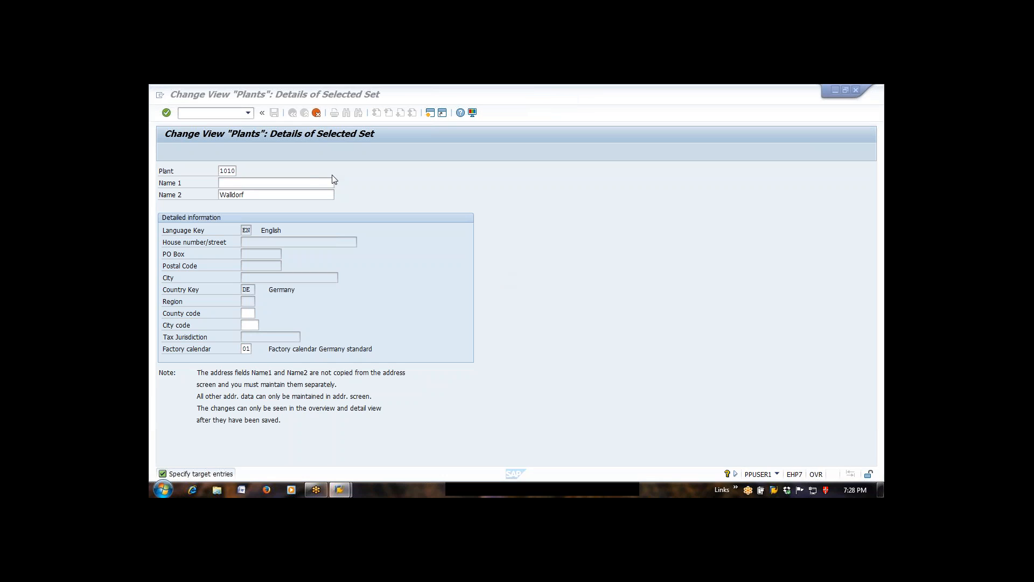
# - Set both Name 1 and Name 2 of the new plant to Banglore_Plant
pyautogui.click(310, 183)
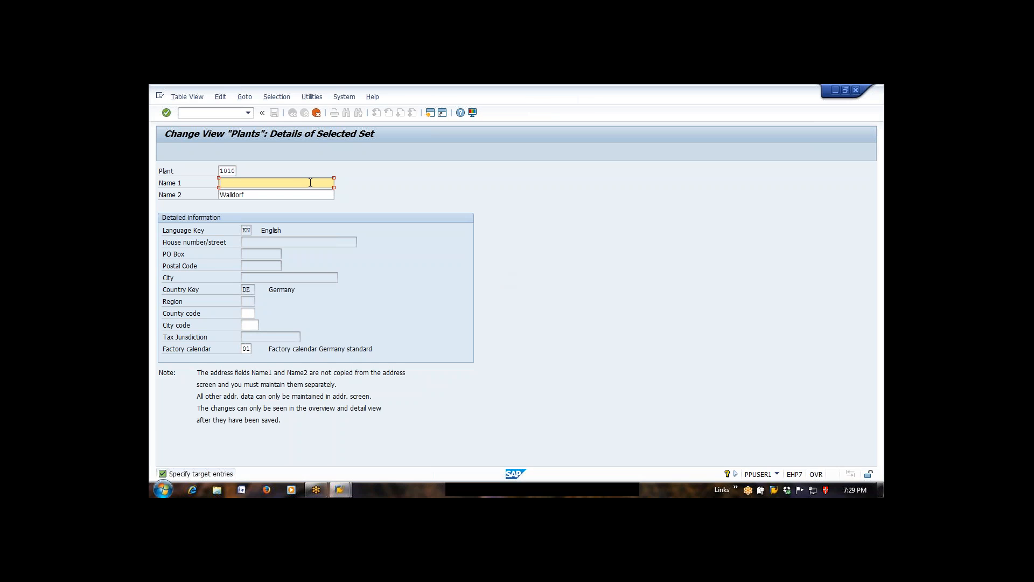
pyautogui.write('Banglore')
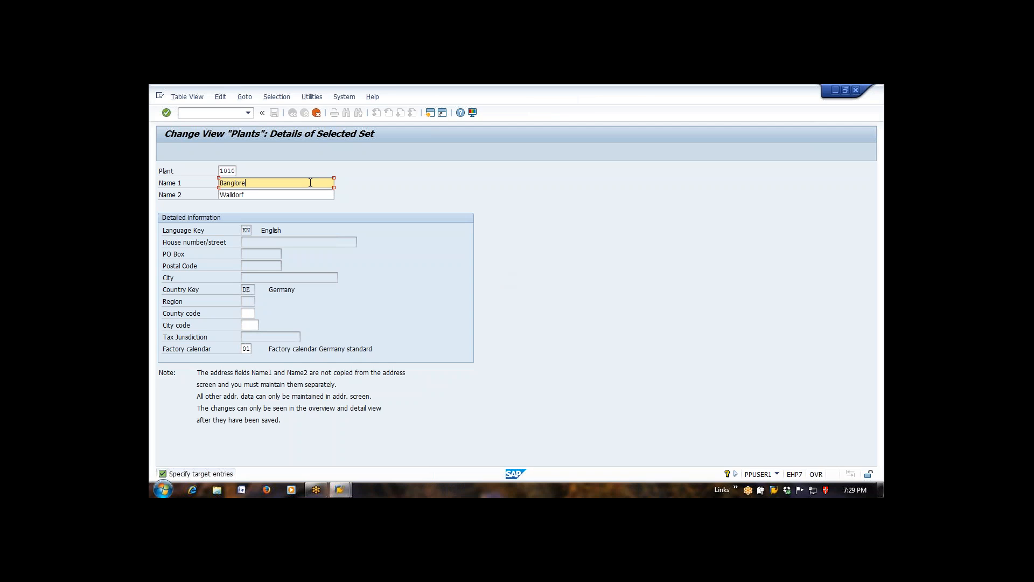
pyautogui.write('_Plant')
pyautogui.moveTo(277, 182); pyautogui.dragTo(154, 158)
pyautogui.press('Tab')
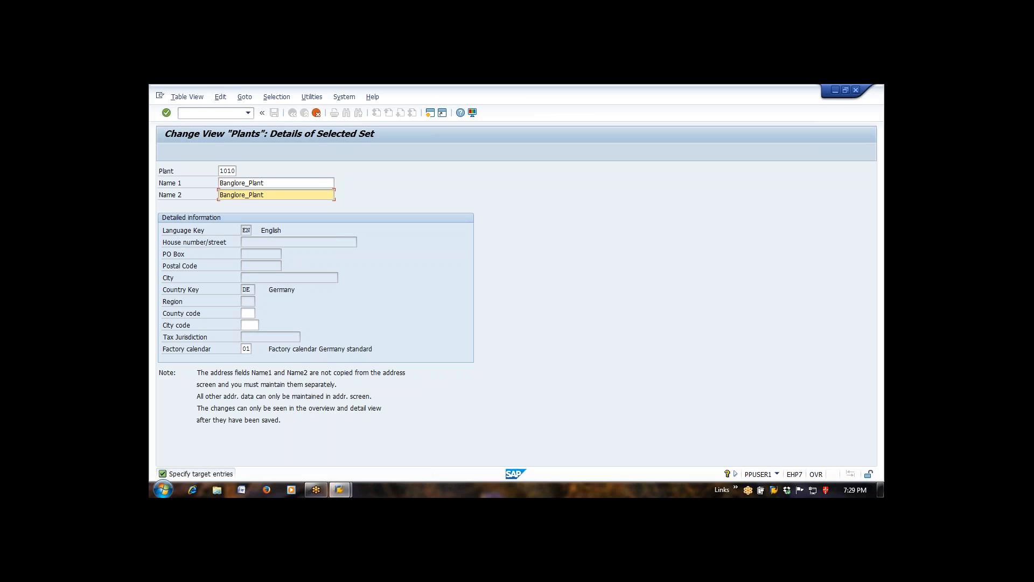
# - Try to set the county code to De and confirm the plant details
pyautogui.click(545, 94)
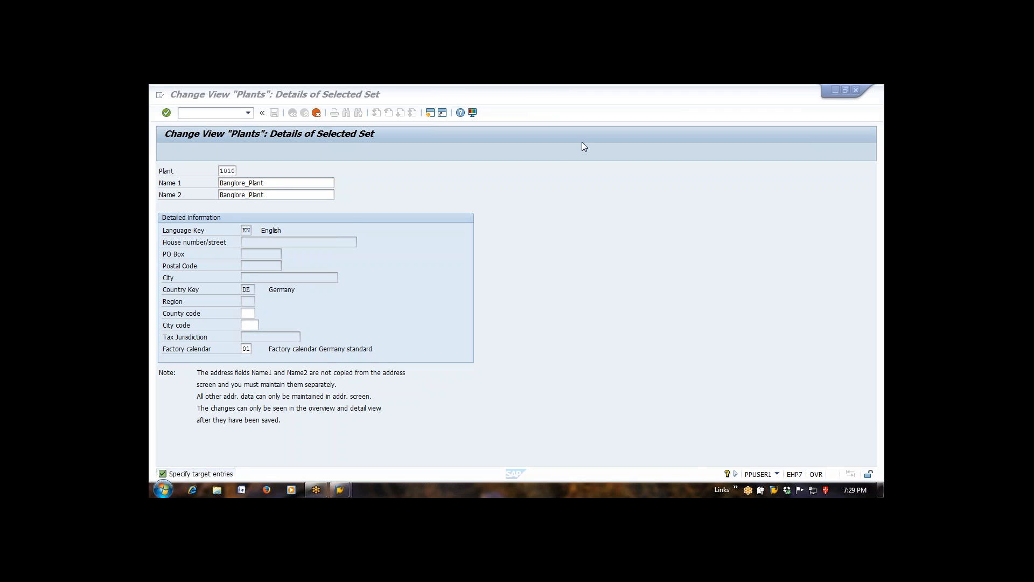
pyautogui.click(248, 313)
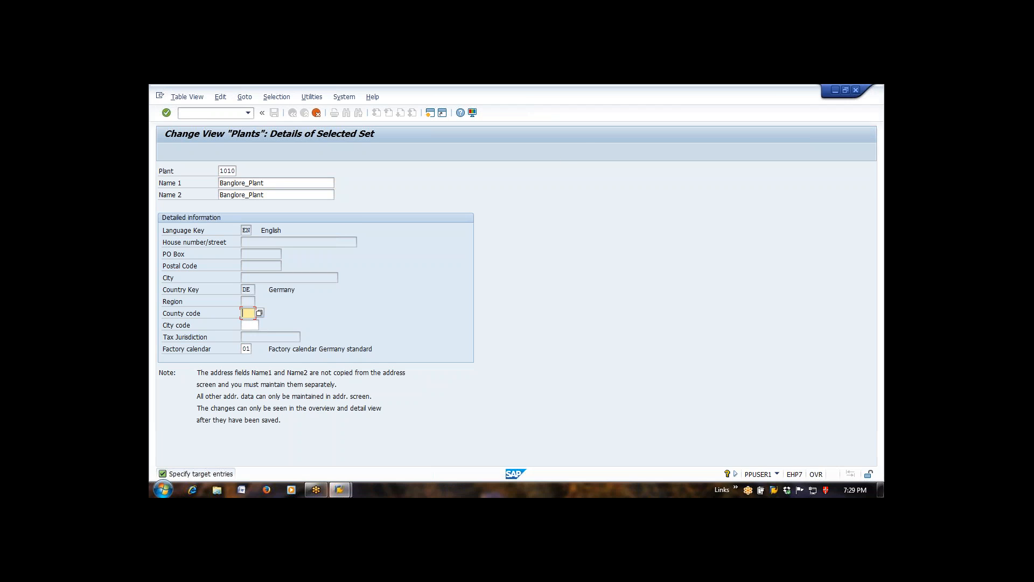
pyautogui.press('Down')
pyautogui.press('Return')
pyautogui.press('Tab')
pyautogui.click(246, 349)
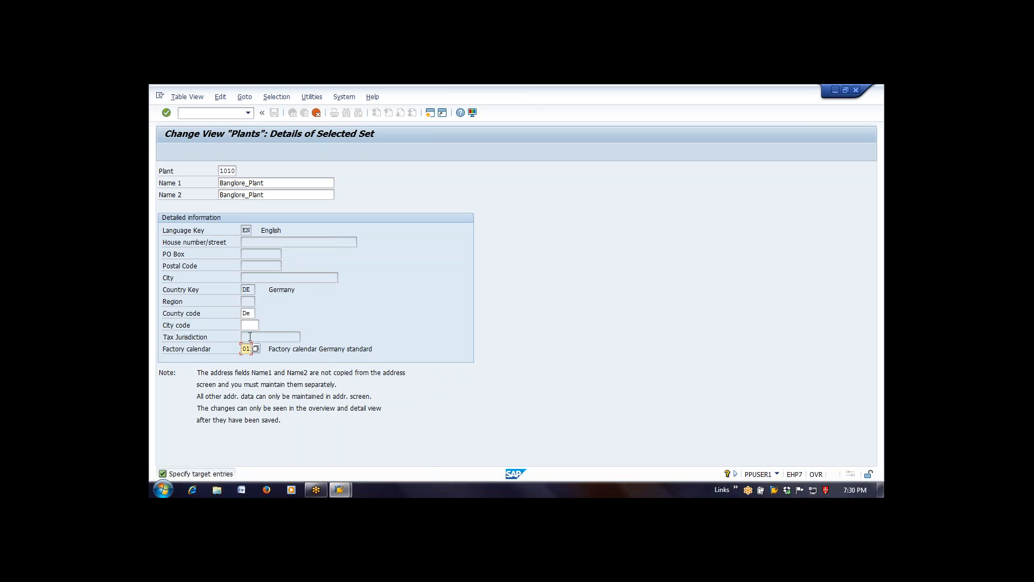
pyautogui.press('Return')
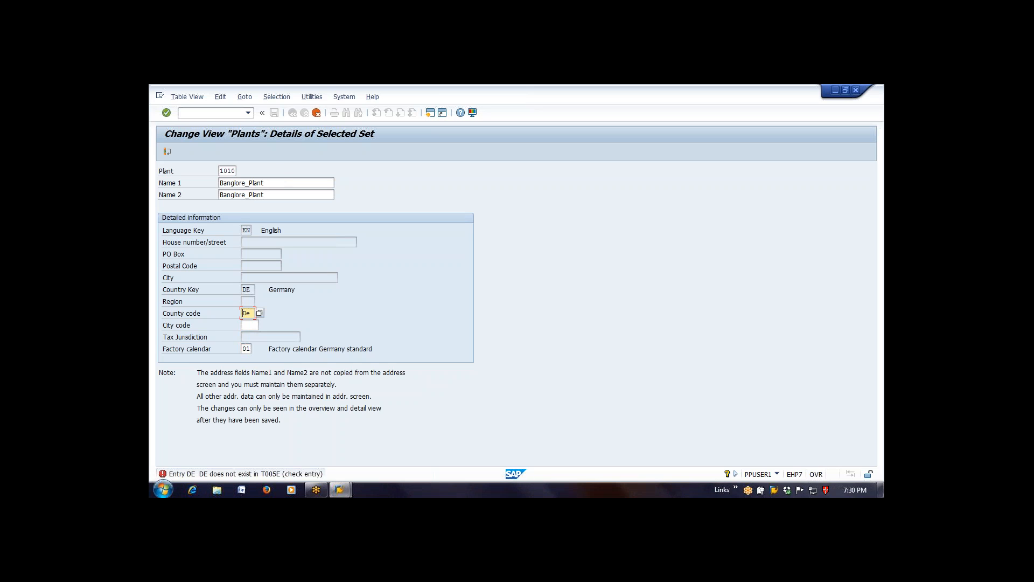
# - Clear the county code, look up its possible values, and try De and in as the code
pyautogui.press('BackSpace')
pyautogui.press('BackSpace')
pyautogui.click(260, 313)
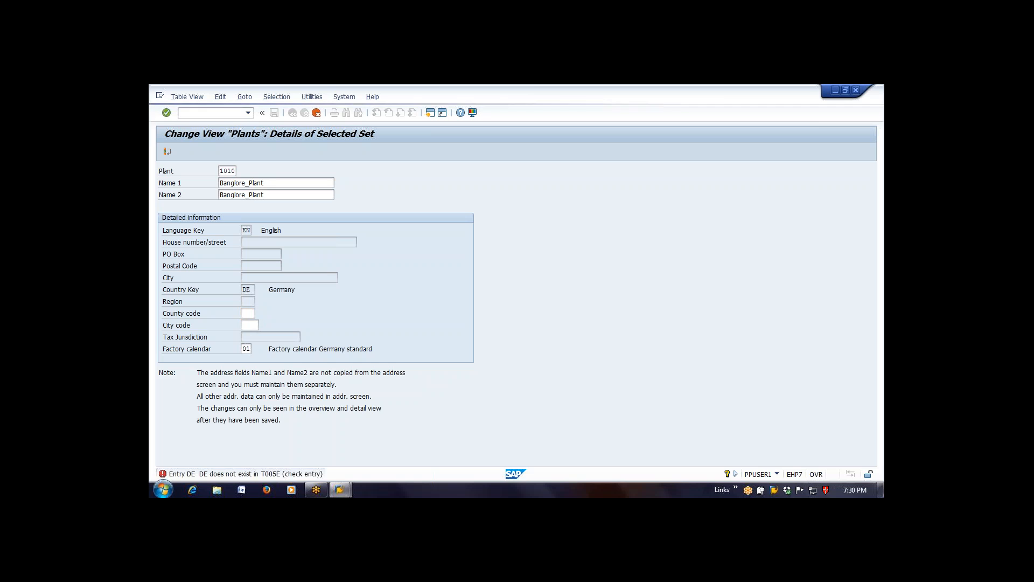
pyautogui.write('De')
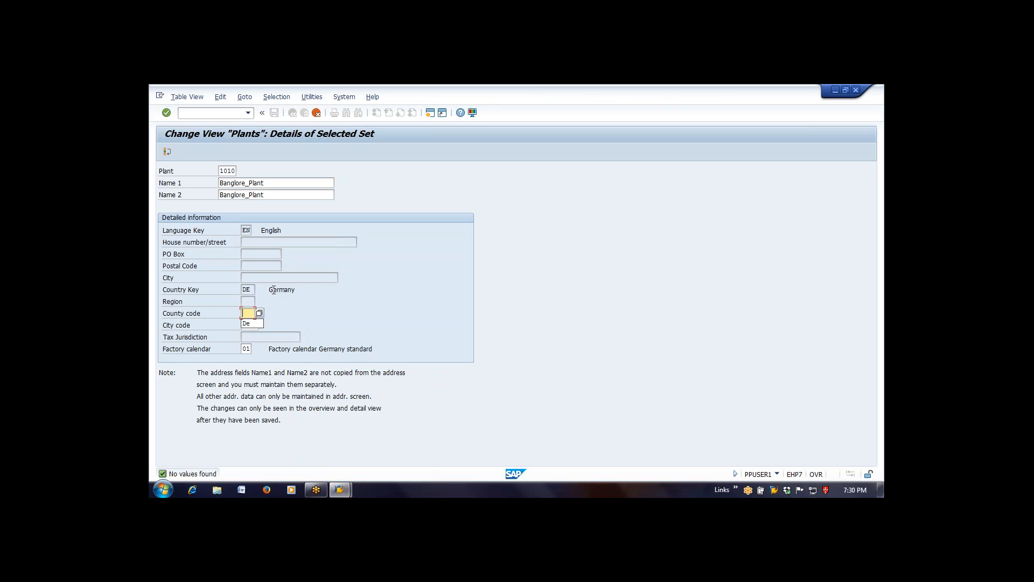
pyautogui.press('Return')
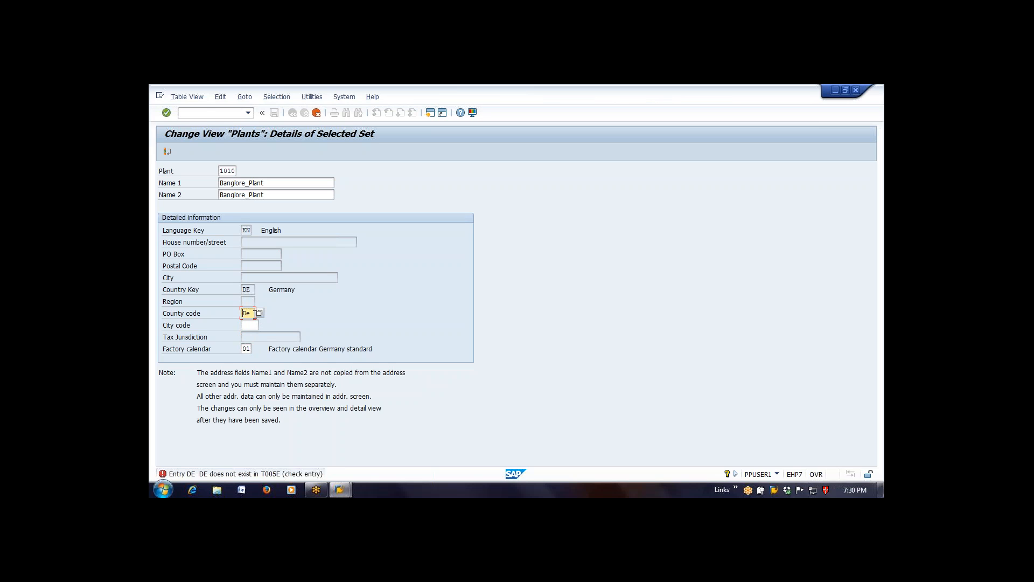
pyautogui.write('in')
pyautogui.press('Return')
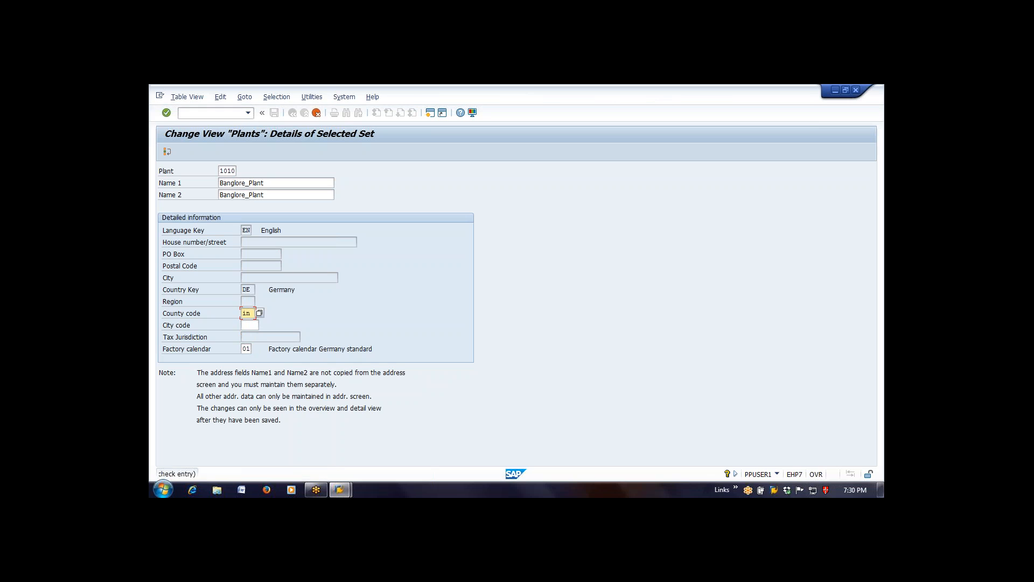
# - Clear the county code and confirm the plant details to open the address data
pyautogui.click(260, 314)
pyautogui.press('Delete')
pyautogui.press('Return')
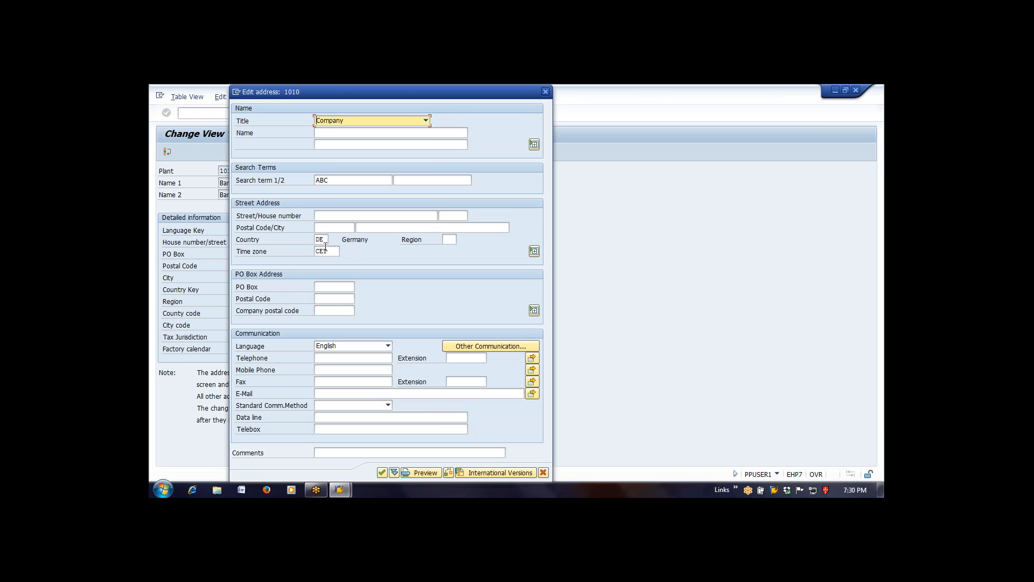
# - Enter Banglore_Plant as the name in the plant's address
pyautogui.click(367, 133)
pyautogui.write('Banglor')
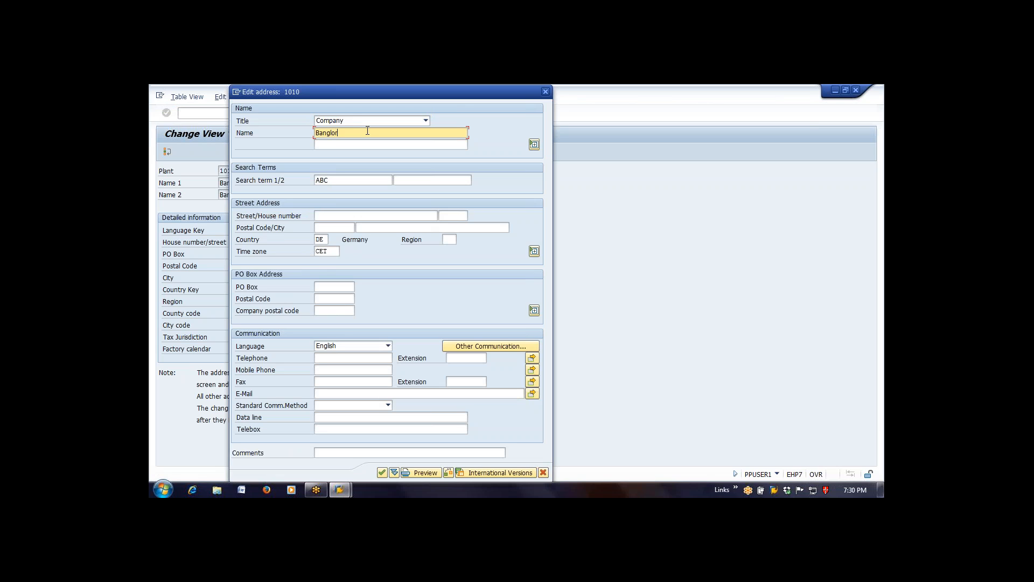
pyautogui.write('e_Plant')
# - Enter a person's first name as the first search term in the plant's address
pyautogui.press('Tab')
pyautogui.press('Tab')
pyautogui.write('Pro')
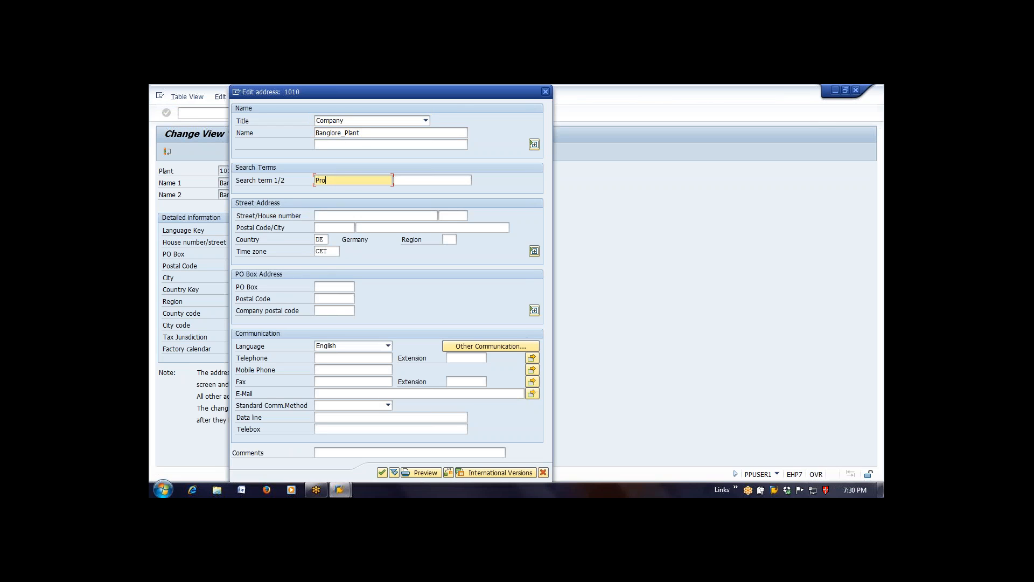
pyautogui.write('yab')
# - Fill in the street and a six-digit postal code in the plant's street address
pyautogui.click(325, 214)
pyautogui.write('ABC Street')
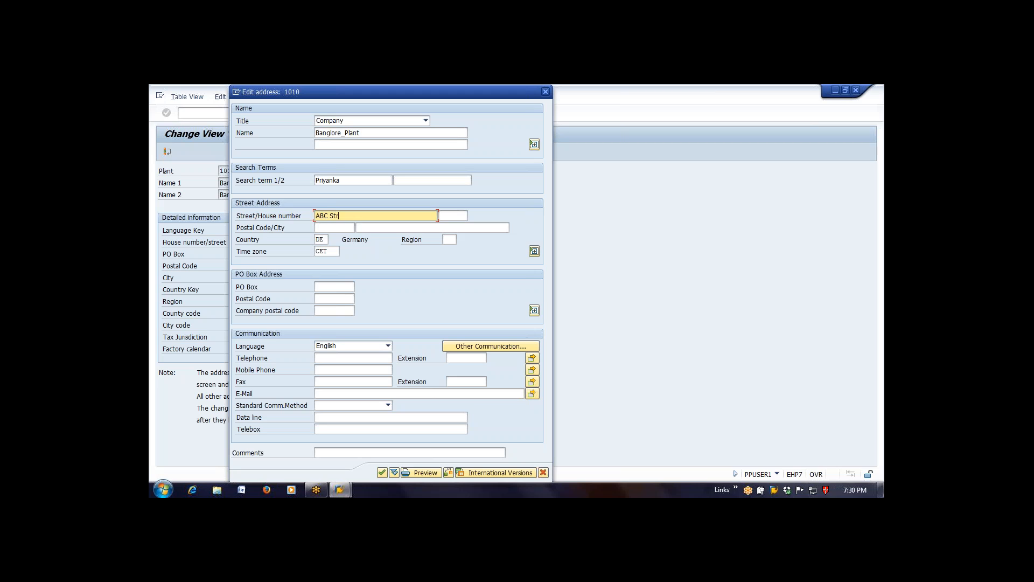
pyautogui.press('Tab')
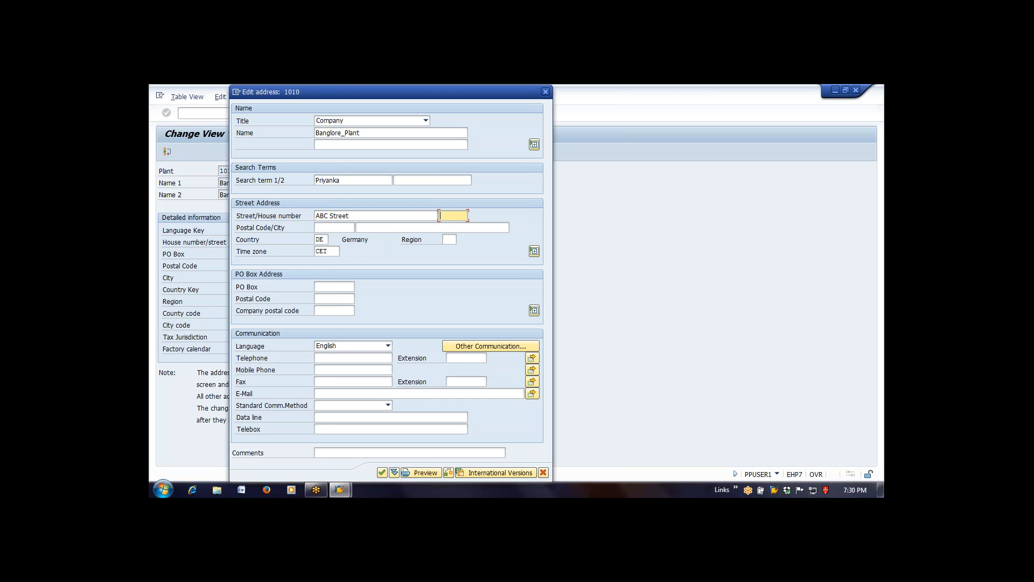
pyautogui.press('Tab')
pyautogui.write('567989')
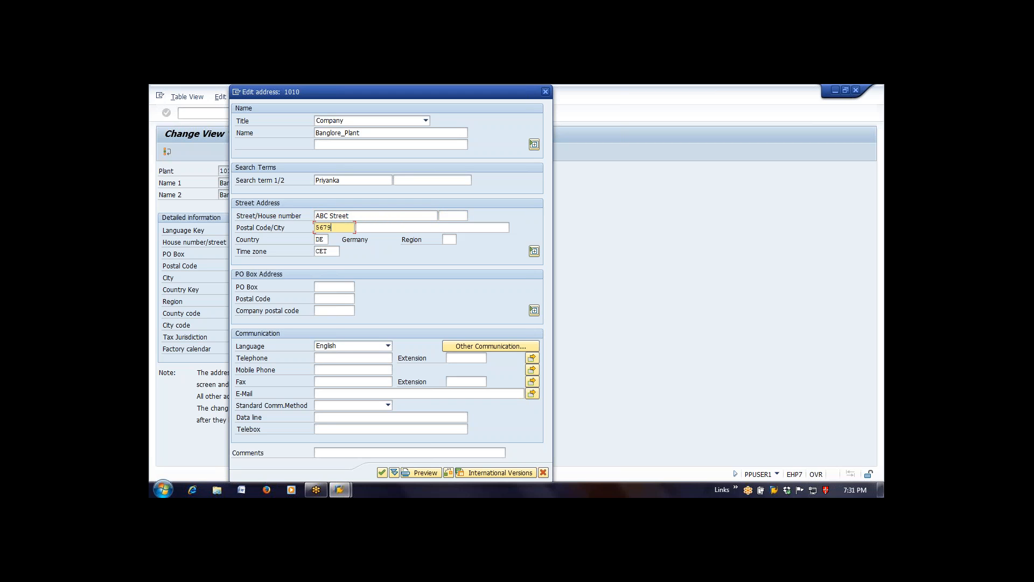
# - Fill in the e-mail address in the communication data of the plant's address
pyautogui.press('Tab')
pyautogui.press('Tab')
pyautogui.press('Tab')
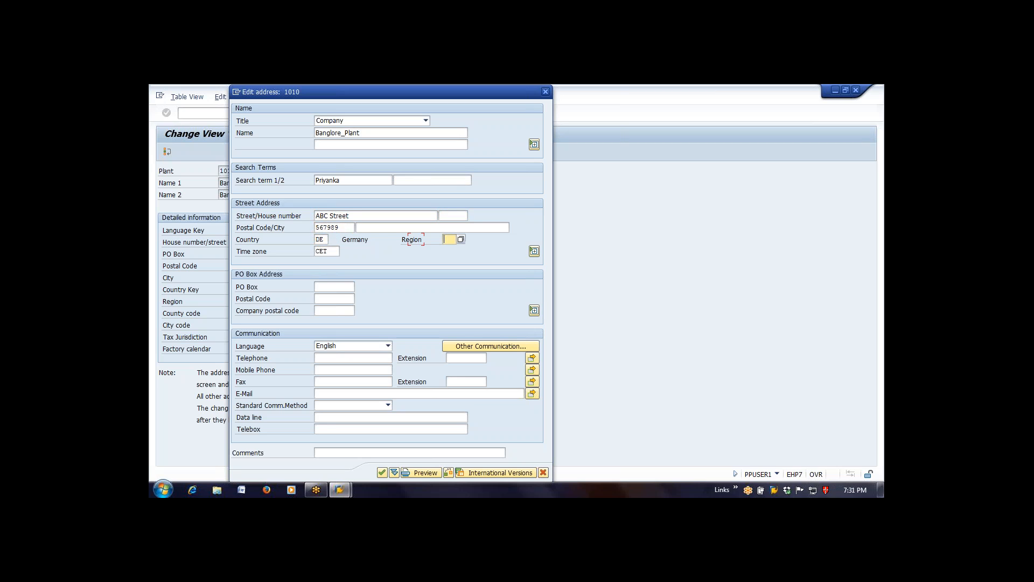
pyautogui.press('Tab')
pyautogui.press('Tab')
pyautogui.press('Tab')
pyautogui.press('Tab')
pyautogui.press('Tab')
pyautogui.press('Tab')
pyautogui.press('Tab')
pyautogui.press('Tab')
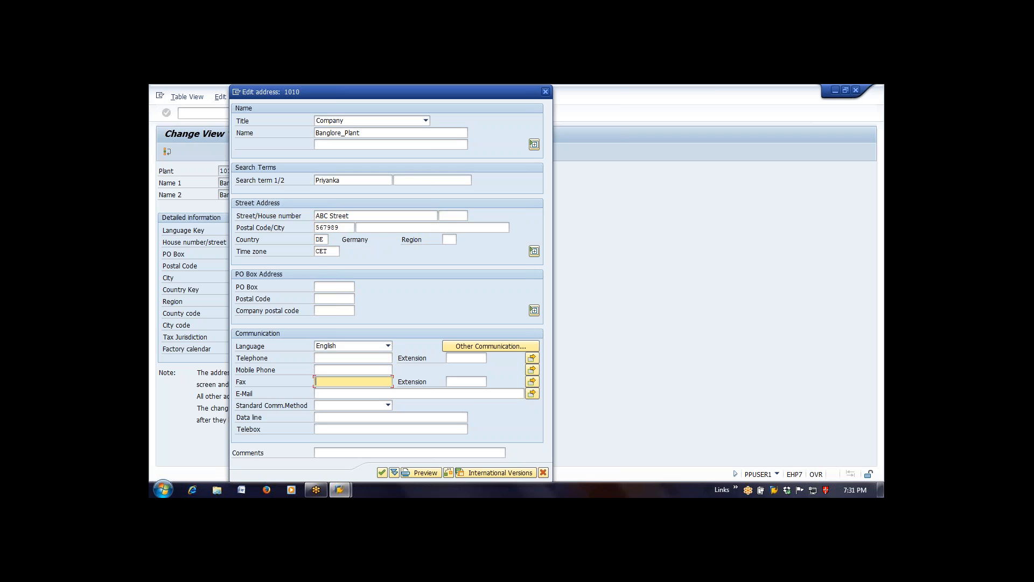
pyautogui.press('Tab')
pyautogui.press('Tab')
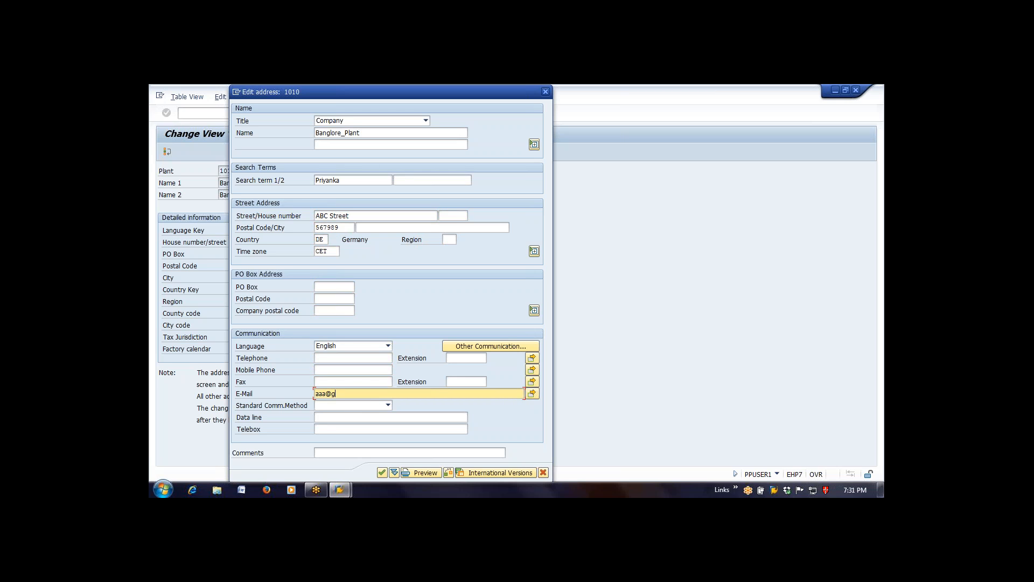
# - Shorten the postal code to five digits and confirm the plant's address
pyautogui.click(433, 472)
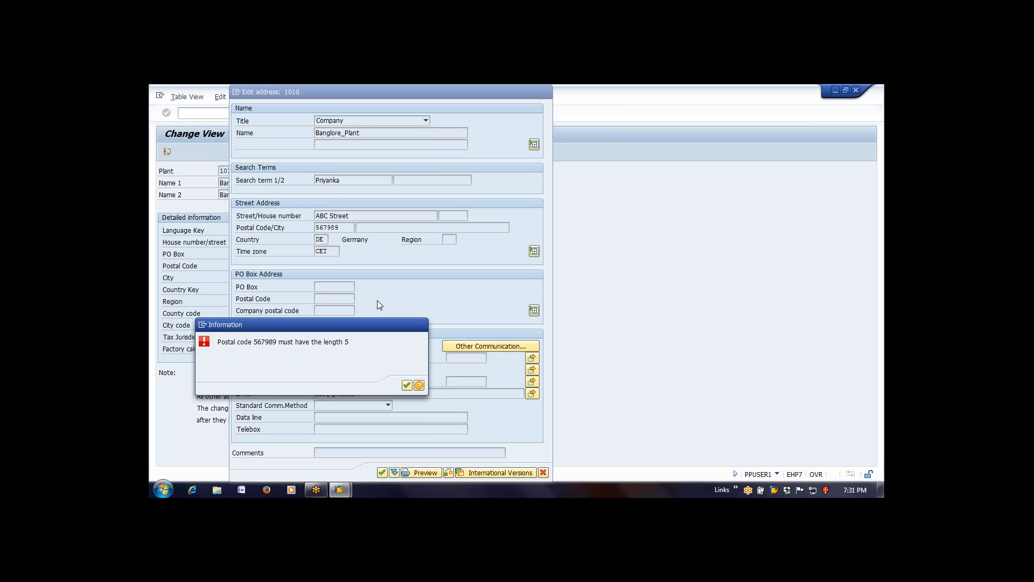
pyautogui.press('Return')
pyautogui.write('56798')
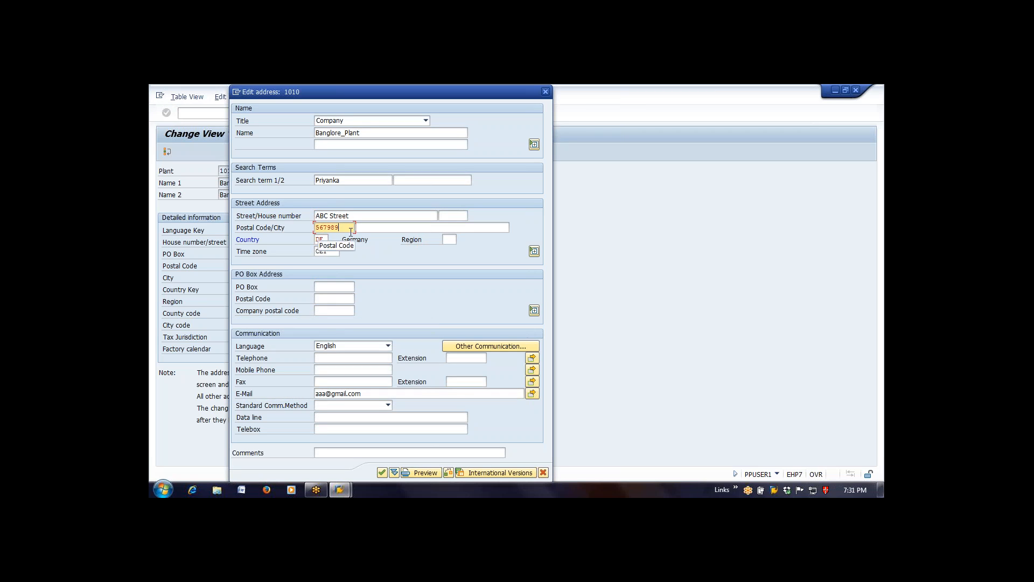
pyautogui.press('Return')
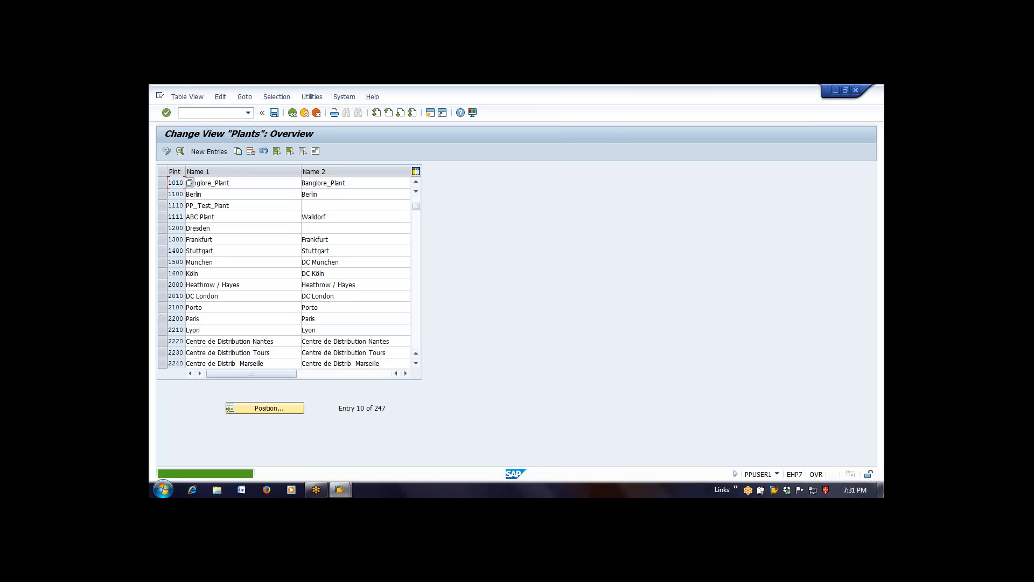
# - Save plant 1010 under a new customizing request, with a person's first name followed by _Project as its short description
pyautogui.click(239, 185)
pyautogui.click(275, 116)
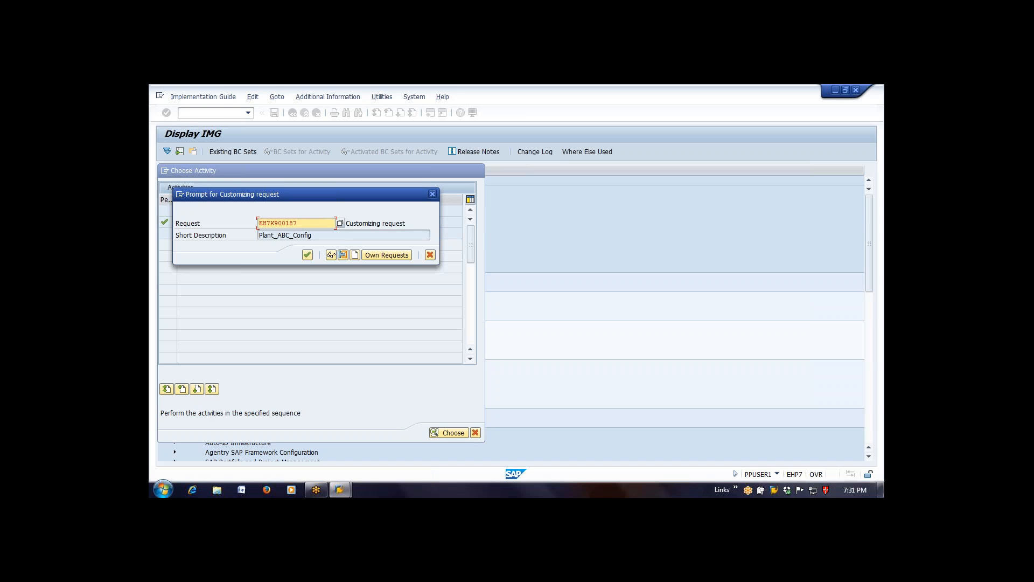
pyautogui.click(355, 255)
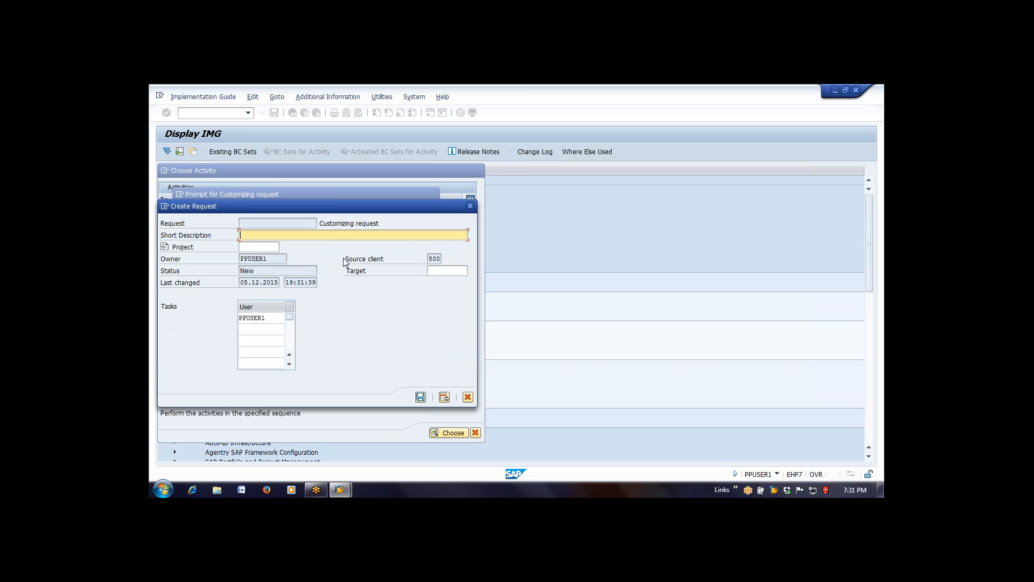
pyautogui.write('B')
pyautogui.press('BackSpace')
pyautogui.press('BackSpace')
pyautogui.write('P')
pyautogui.write('riyan')
pyautogui.write('ks')
pyautogui.write('_Proje')
pyautogui.click(420, 397)
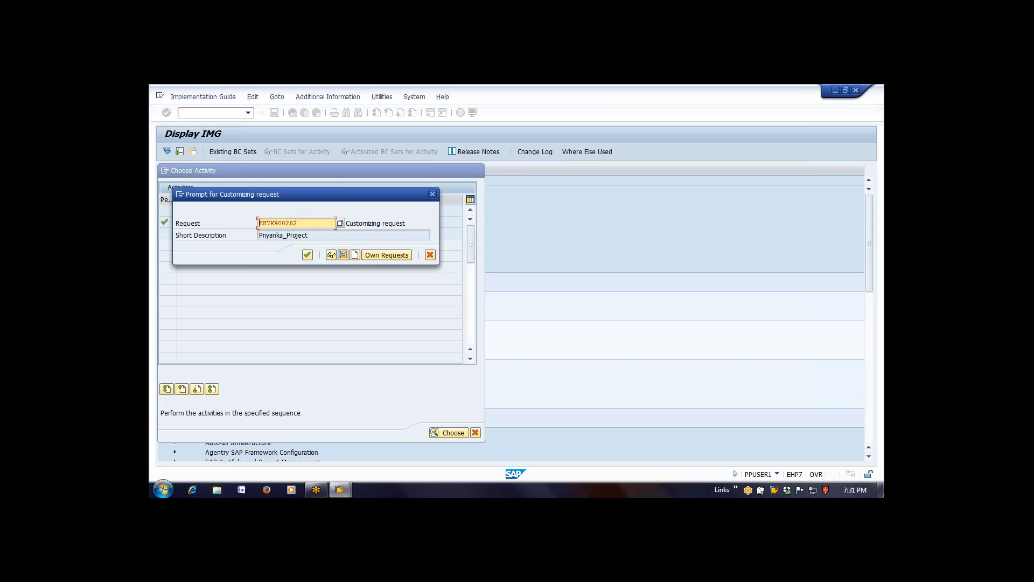
pyautogui.click(307, 255)
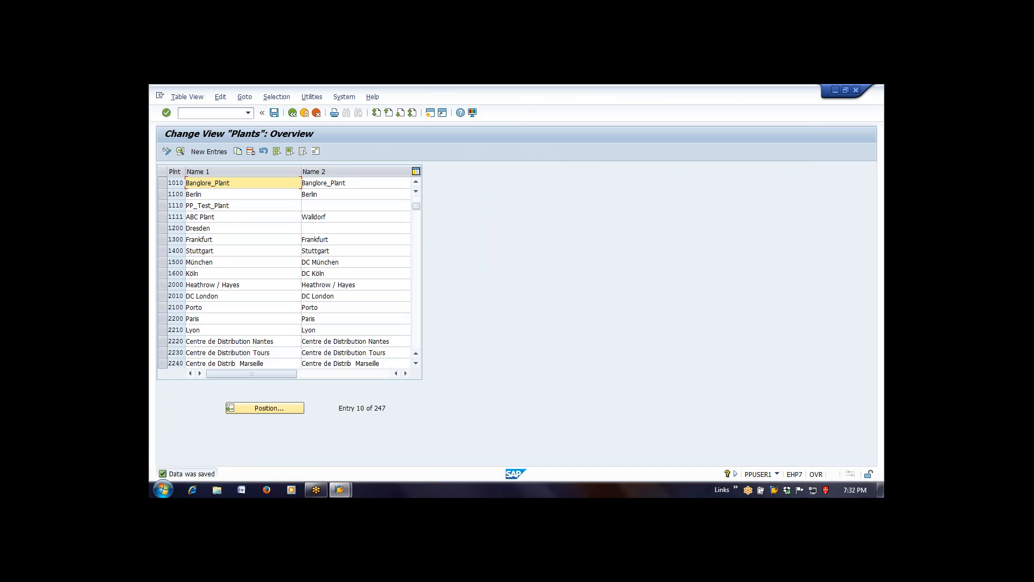
# - Return to the implementation guide and open Maintain storage location under Materials Management for plant 1010
pyautogui.click(292, 114)
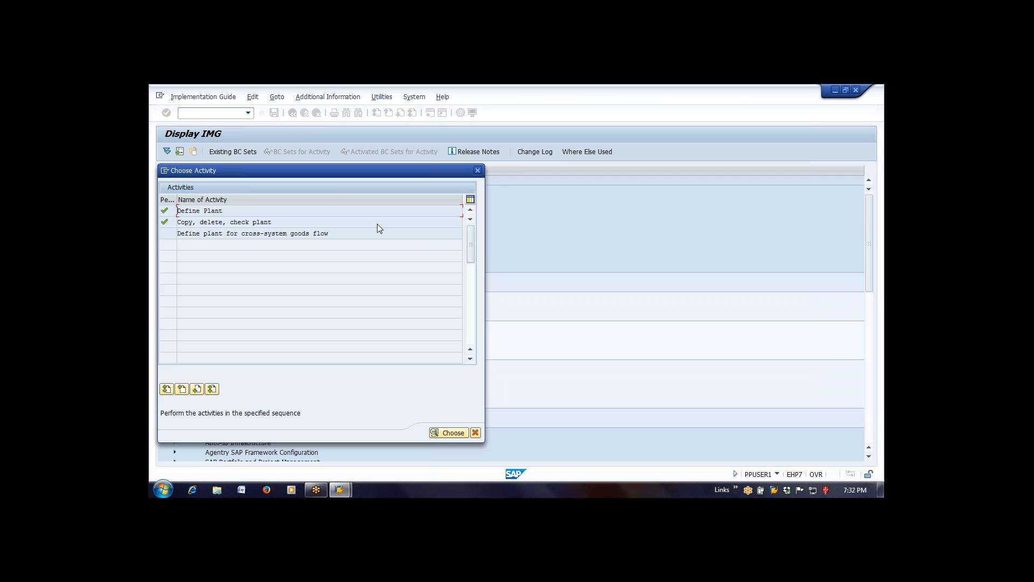
pyautogui.click(478, 171)
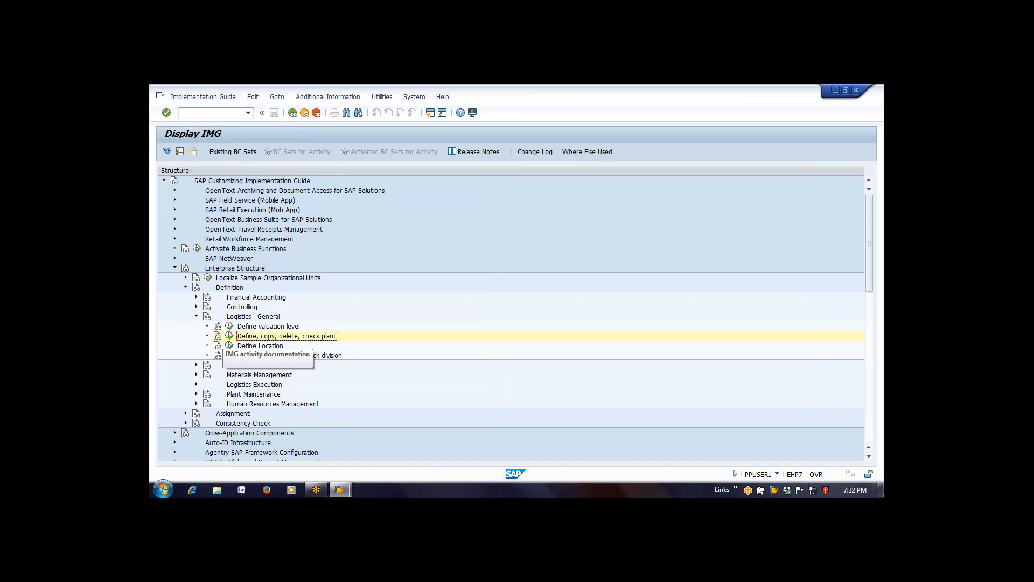
pyautogui.click(197, 317)
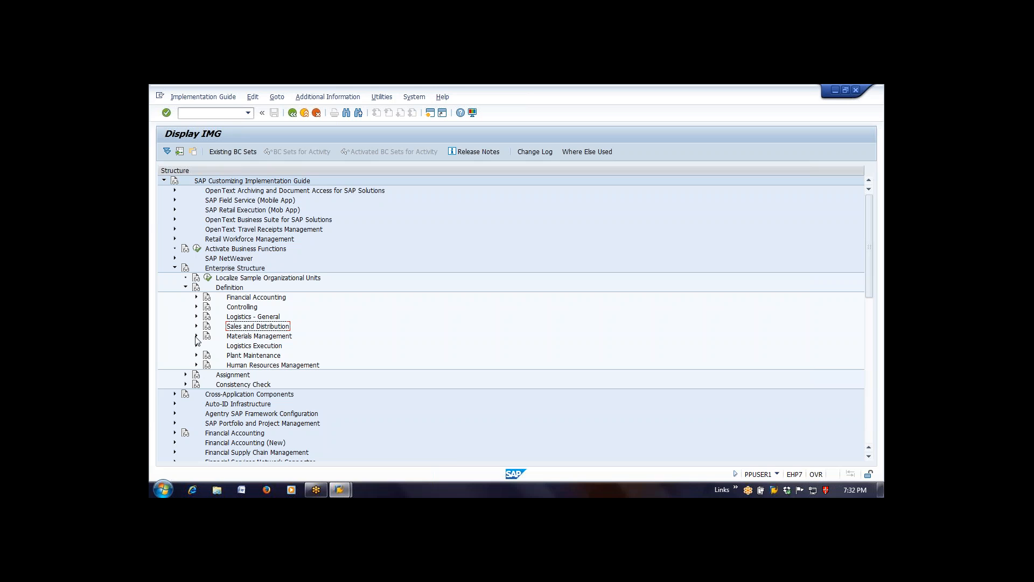
pyautogui.click(196, 336)
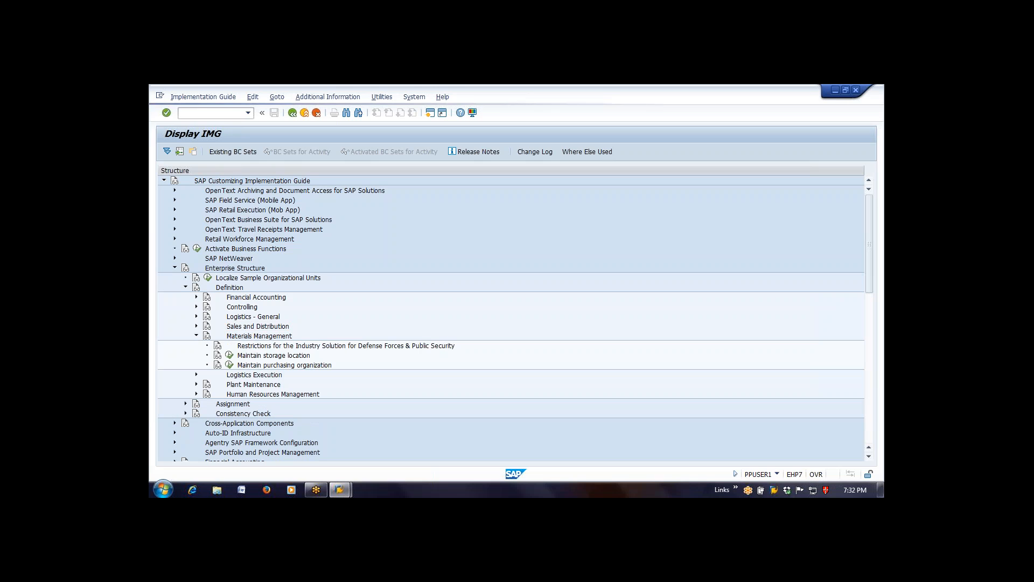
pyautogui.click(229, 357)
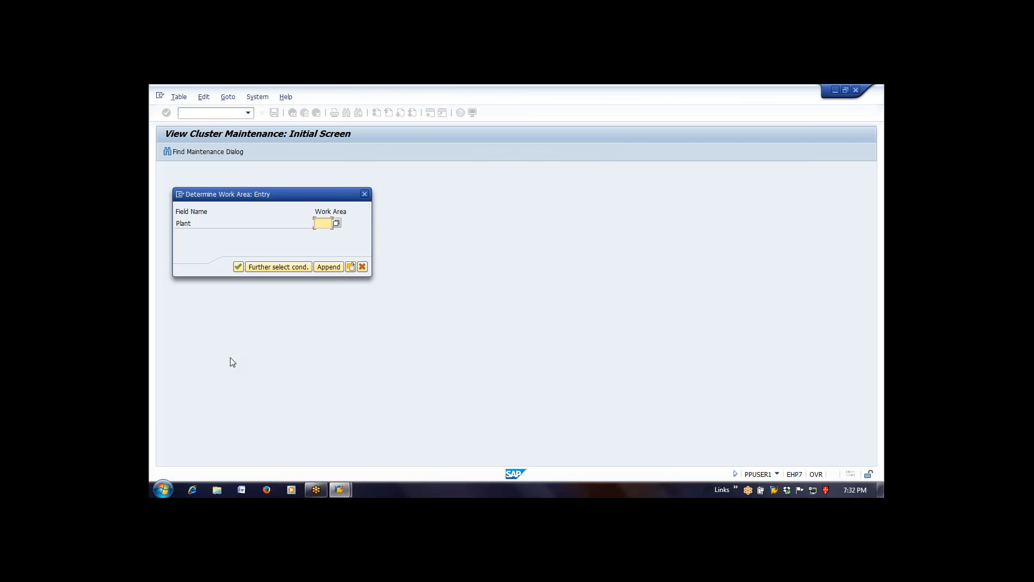
pyautogui.write('1010')
pyautogui.press('Return')
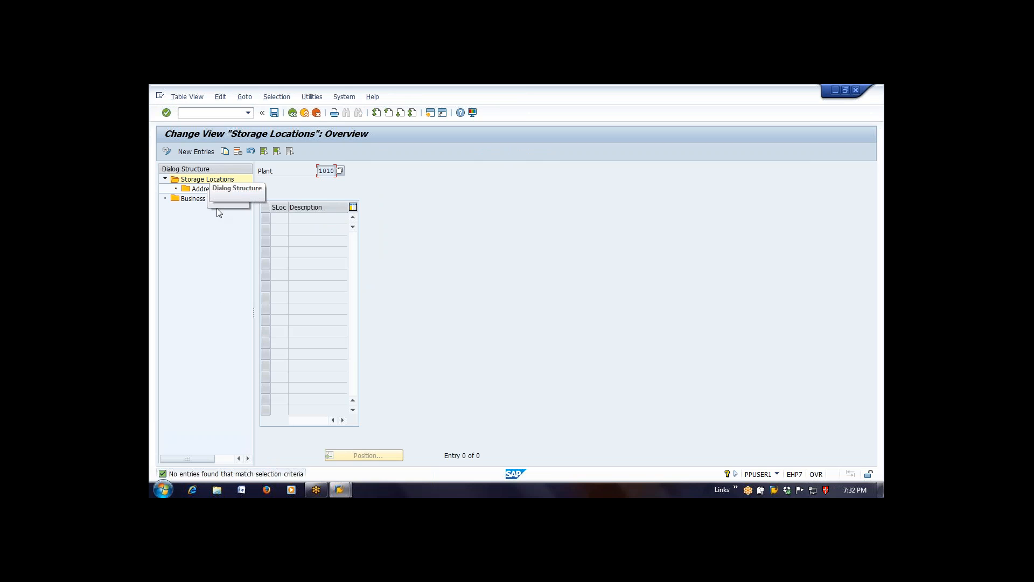
# - Start new storage location entries for plant 1010 and add RM01 with the description Raw Material
pyautogui.click(207, 153)
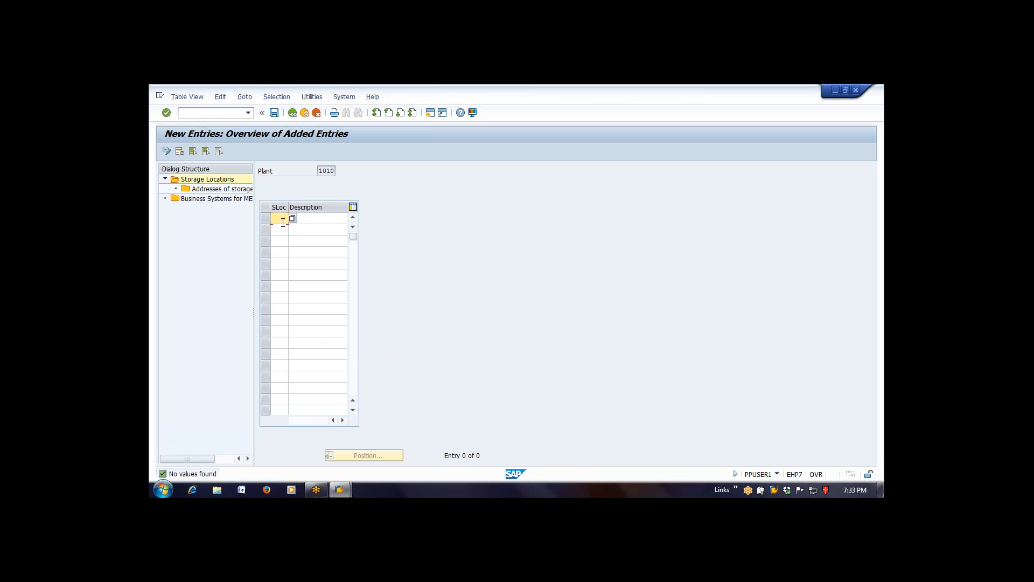
pyautogui.write('RM01')
pyautogui.press('Tab')
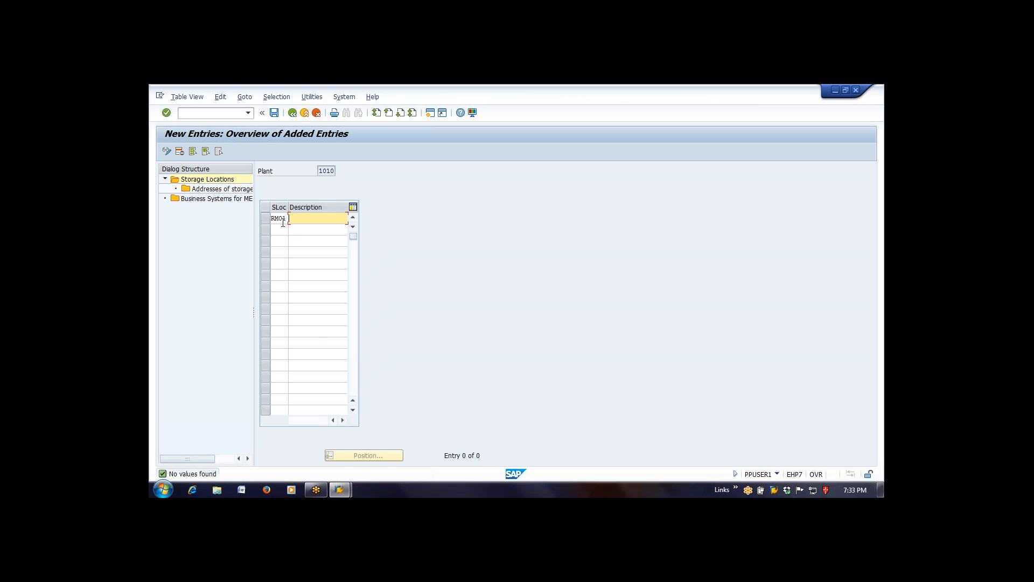
pyautogui.write('Raw')
pyautogui.press('Down')
pyautogui.press('Return')
# - Add storage location SF01 with the description Semifinish Matrl in the second row
pyautogui.press('Down')
pyautogui.press('Left')
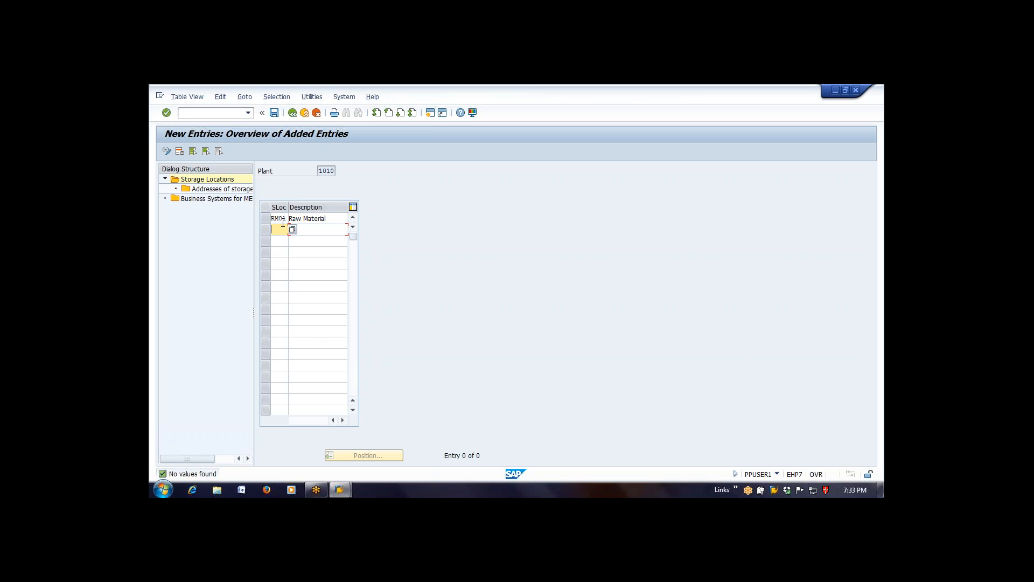
pyautogui.write('SF')
pyautogui.press('Down')
pyautogui.press('Return')
pyautogui.press('Tab')
pyautogui.write('Se')
pyautogui.press('Down')
pyautogui.press('Return')
# - Add storage location FG01 with the description Finish Material in the third row
pyautogui.press('Down')
pyautogui.press('Left')
pyautogui.write('FG')
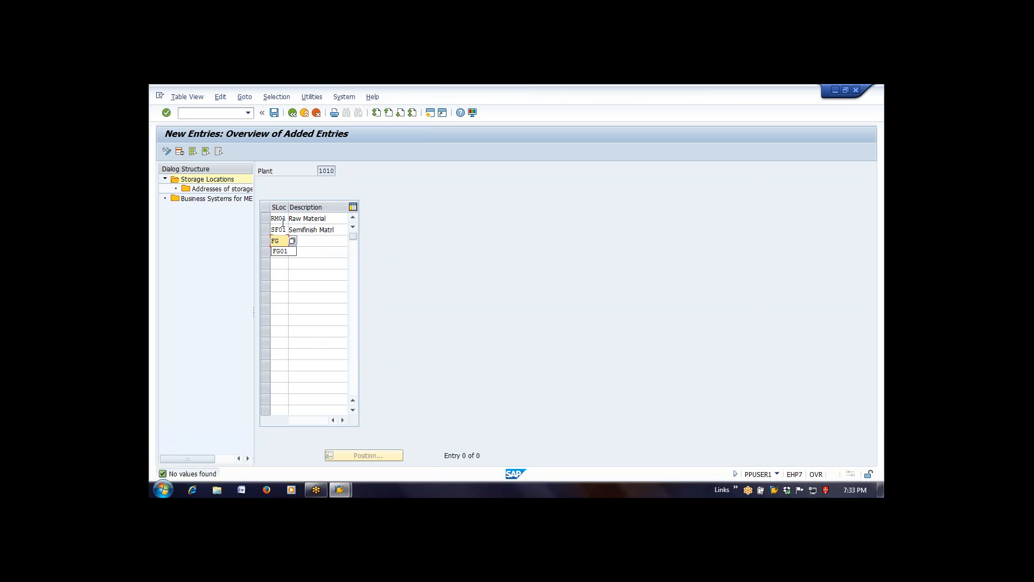
pyautogui.press('Down')
pyautogui.press('Return')
pyautogui.press('Tab')
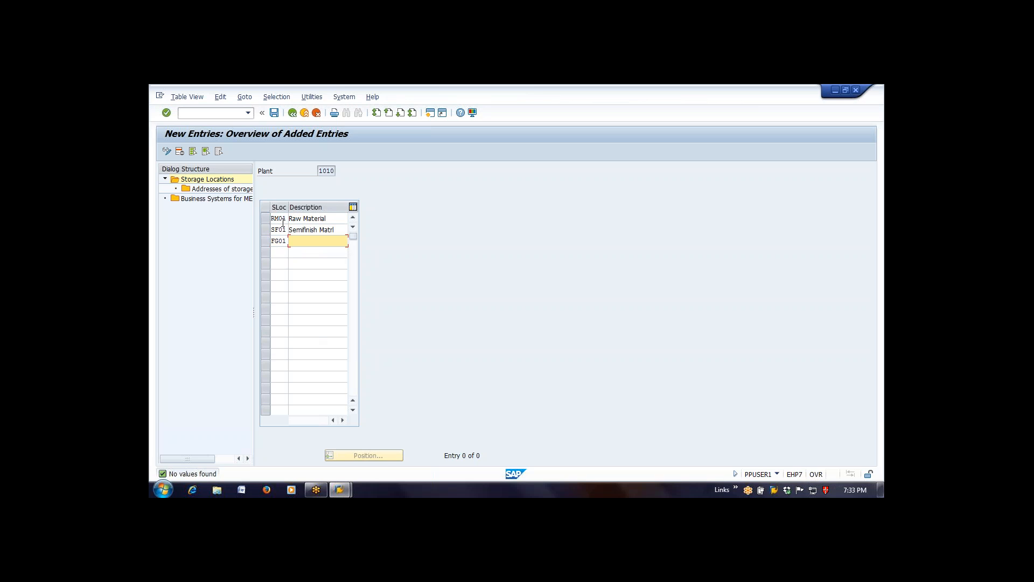
pyautogui.write('F')
pyautogui.press('Down')
pyautogui.press('Down')
pyautogui.press('Return')
# - Add storage location RE01 with the description Rework Material and confirm the entries
pyautogui.press('Tab')
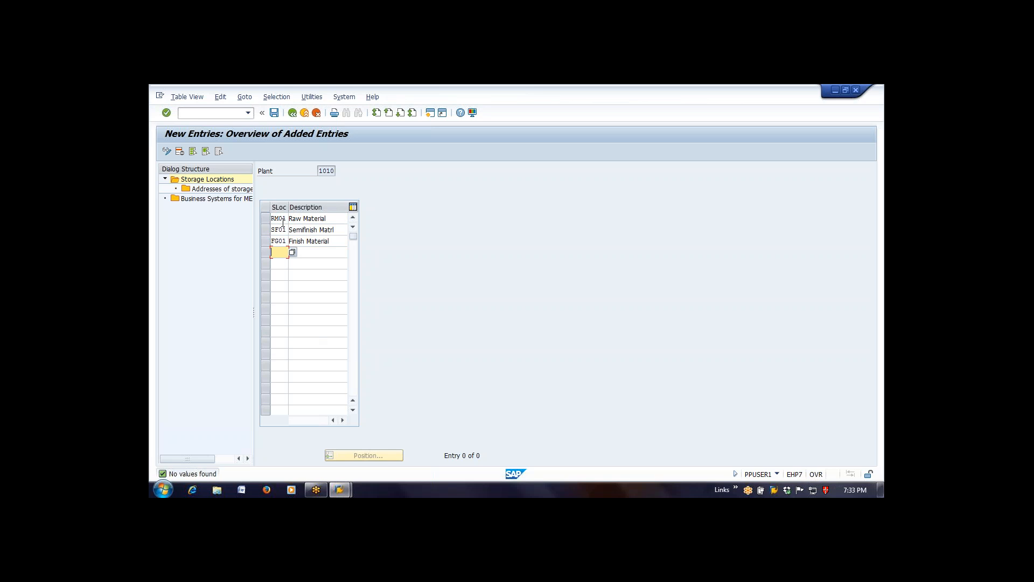
pyautogui.write('RE01')
pyautogui.press('Tab')
pyautogui.write('Rework')
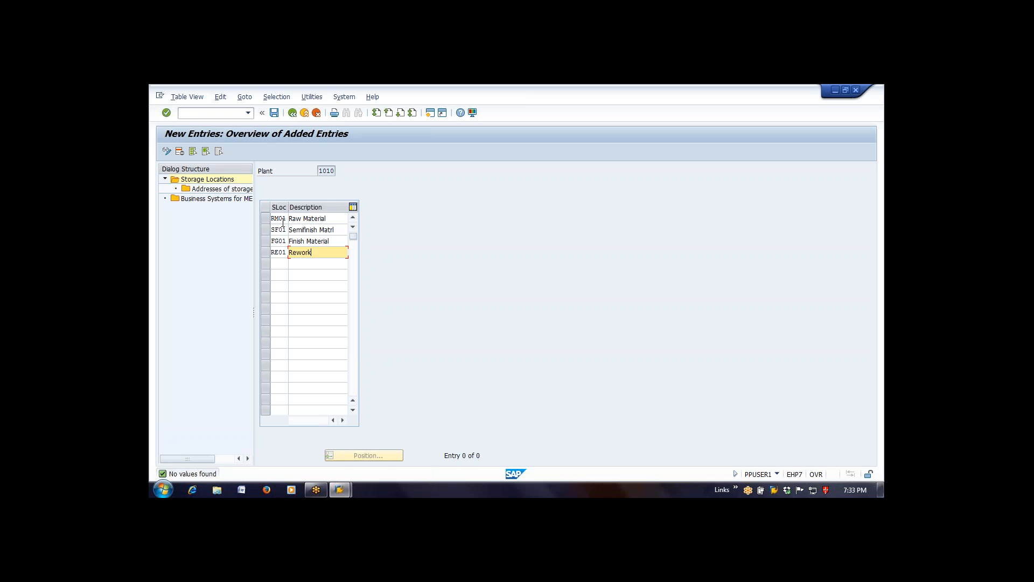
pyautogui.write(' Material')
pyautogui.press('Return')
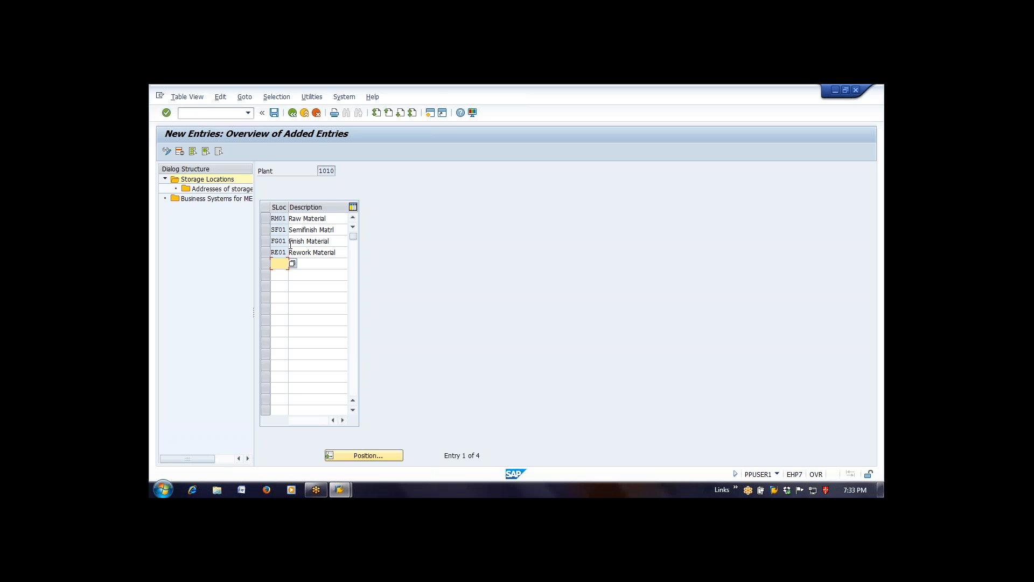
# - Save plant 1010's storage locations under the proposed customizing request and return to the implementation guide
pyautogui.click(274, 113)
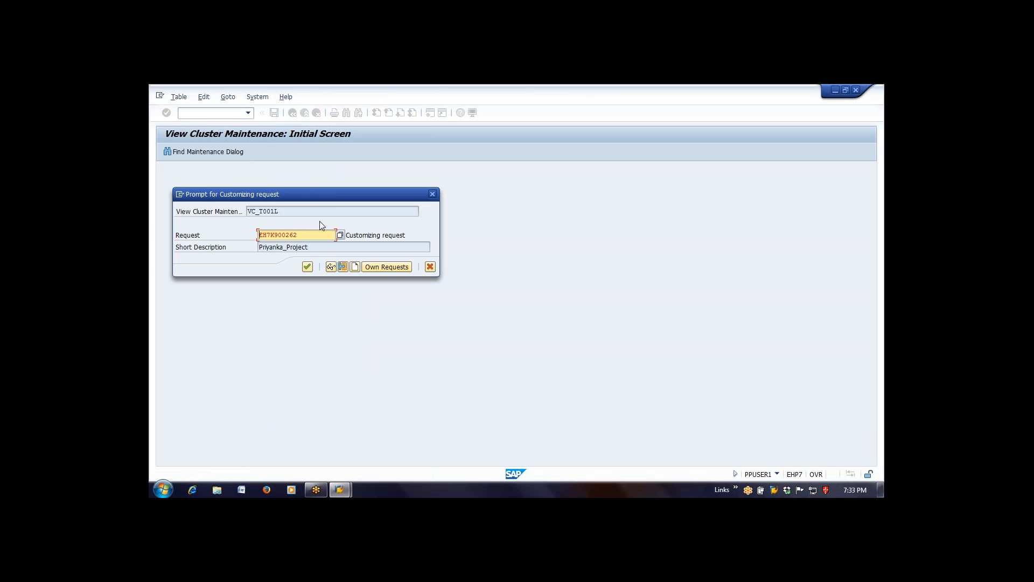
pyautogui.click(308, 267)
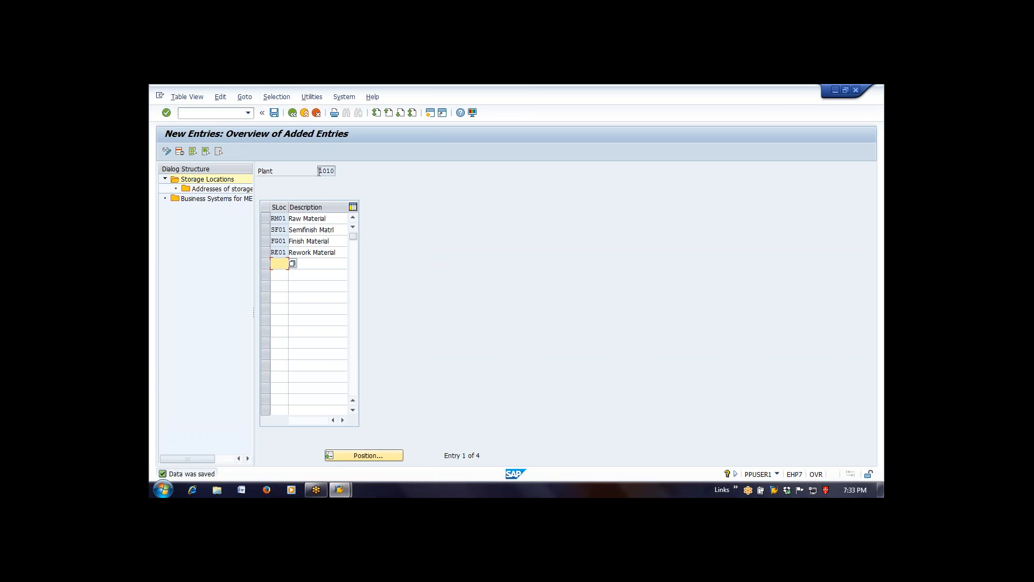
pyautogui.doubleClick(326, 170)
pyautogui.click(293, 113)
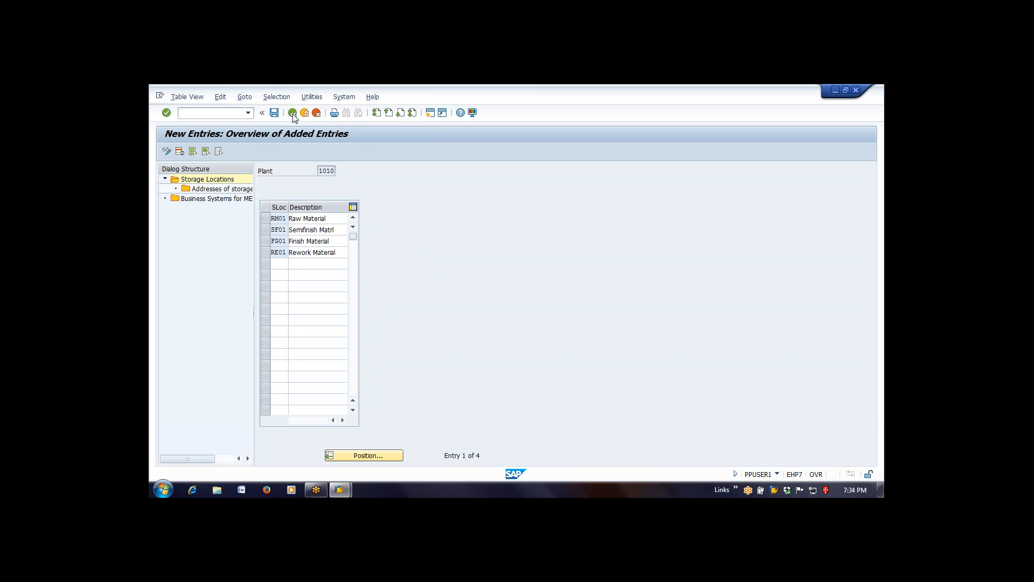
pyautogui.click(293, 113)
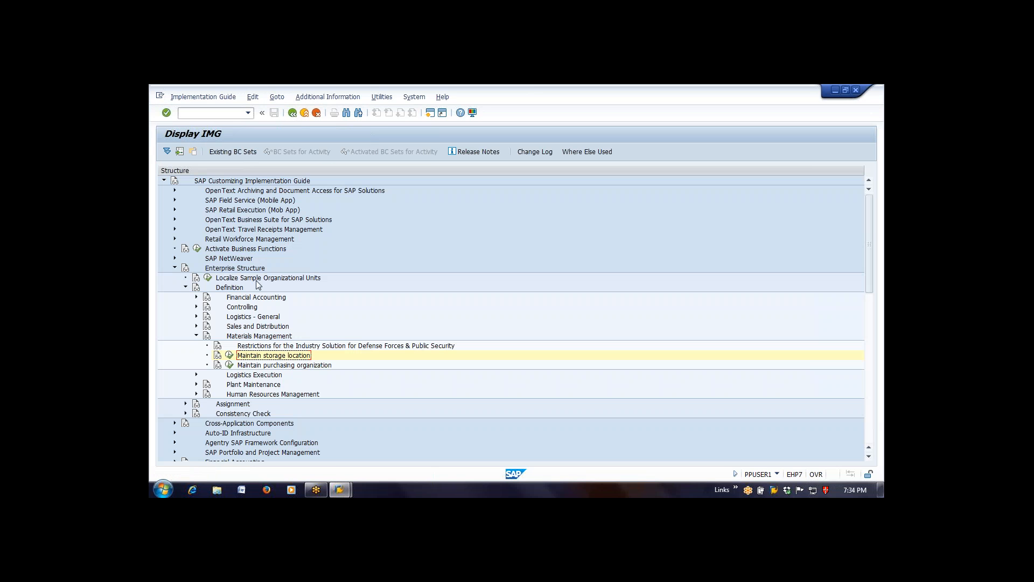
# - Open the storage location overview of plant 1111 through Maintain storage location
pyautogui.click(229, 355)
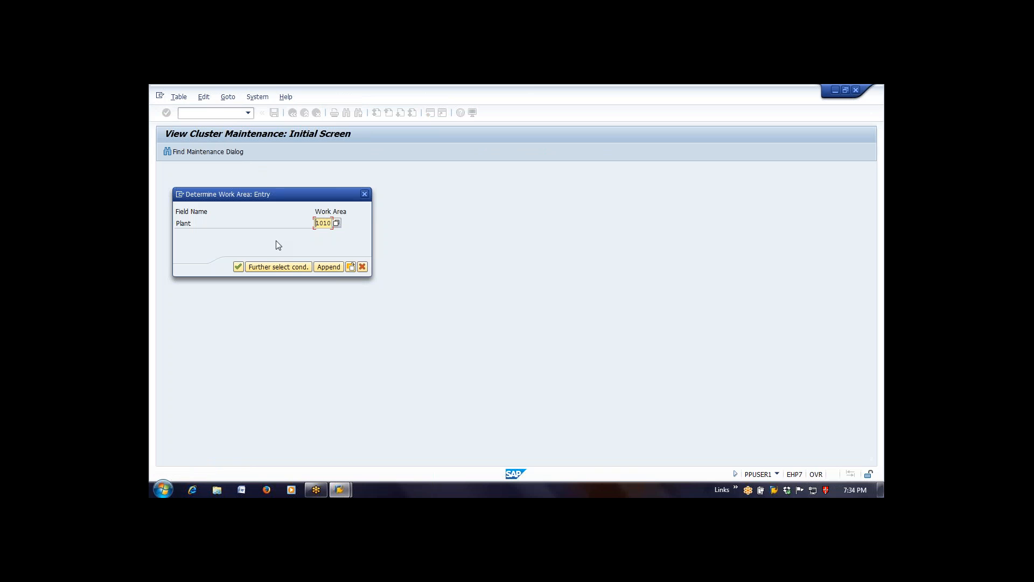
pyautogui.write('1000')
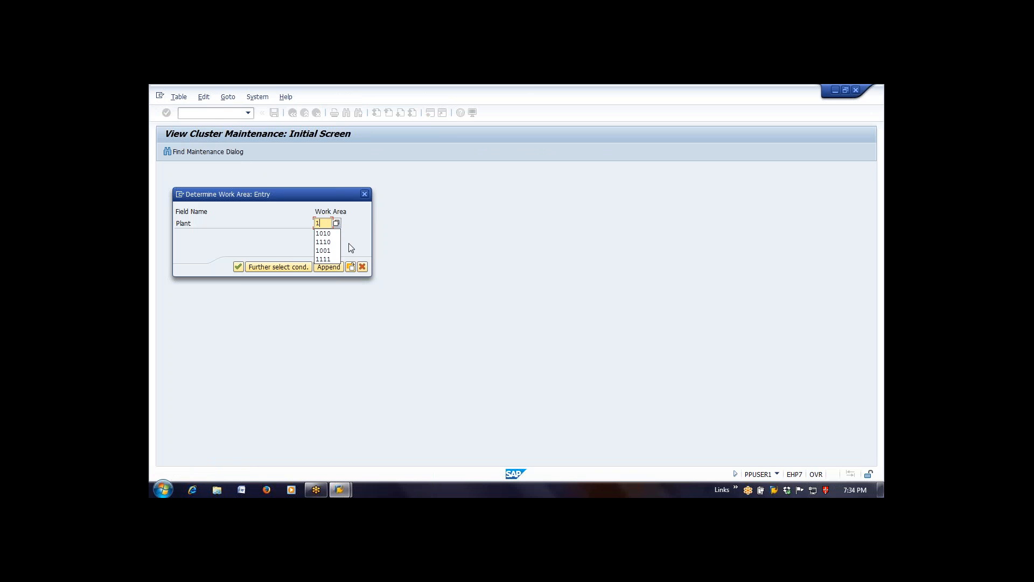
pyautogui.press('Return')
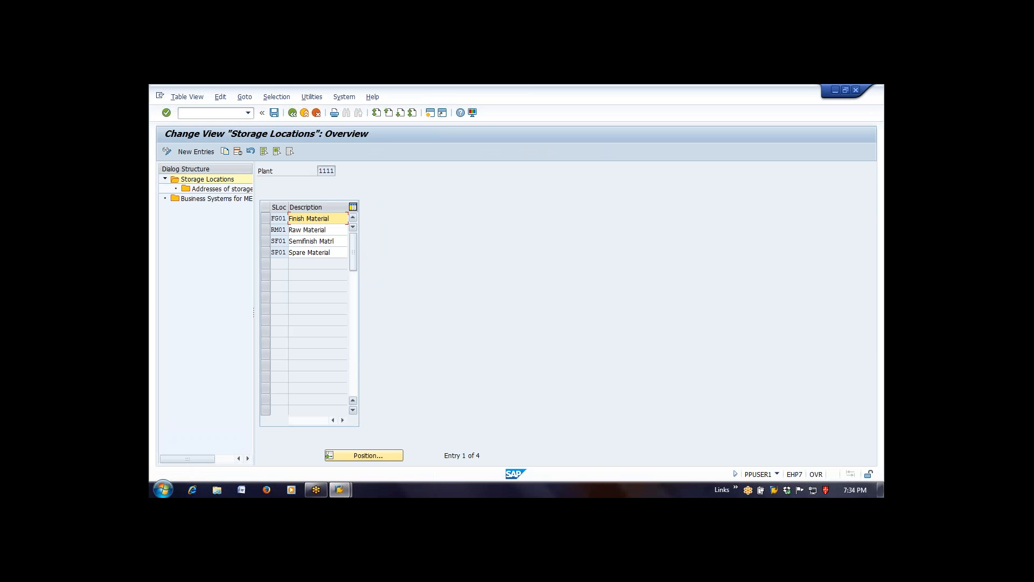
# - Review the storage locations defined for plant 1111 and return to the implementation guide
pyautogui.doubleClick(326, 171)
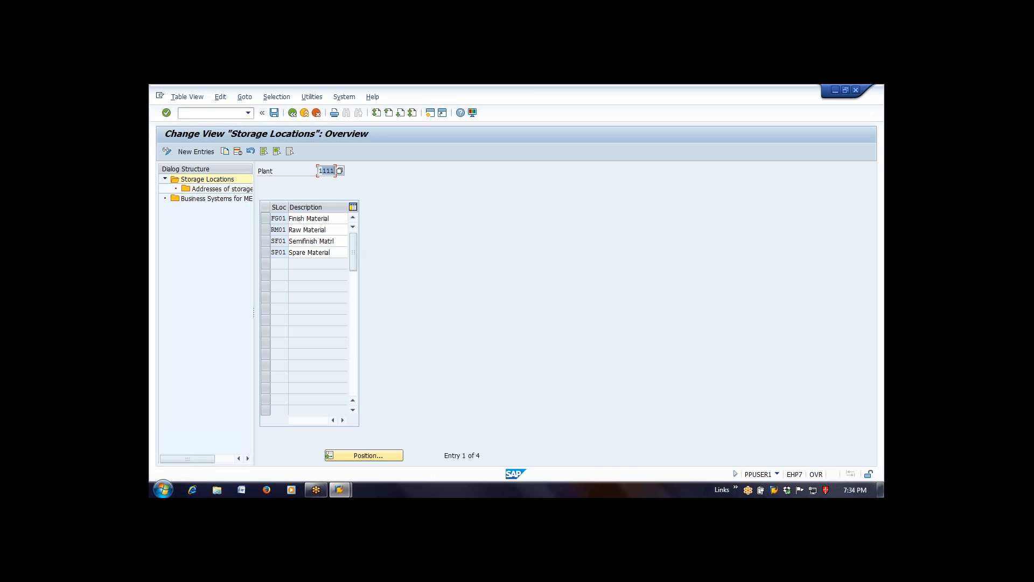
pyautogui.click(272, 219)
pyautogui.click(280, 229)
pyautogui.click(286, 241)
pyautogui.moveTo(289, 240); pyautogui.dragTo(291, 245)
pyautogui.click(294, 115)
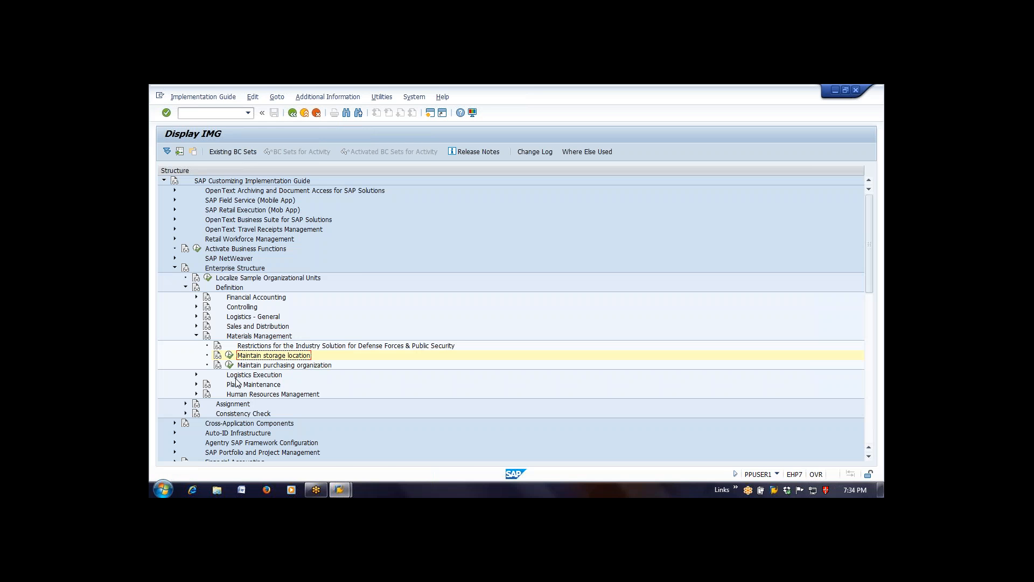
# - Open the storage location overview of plant 1010 through Maintain storage location
pyautogui.click(229, 355)
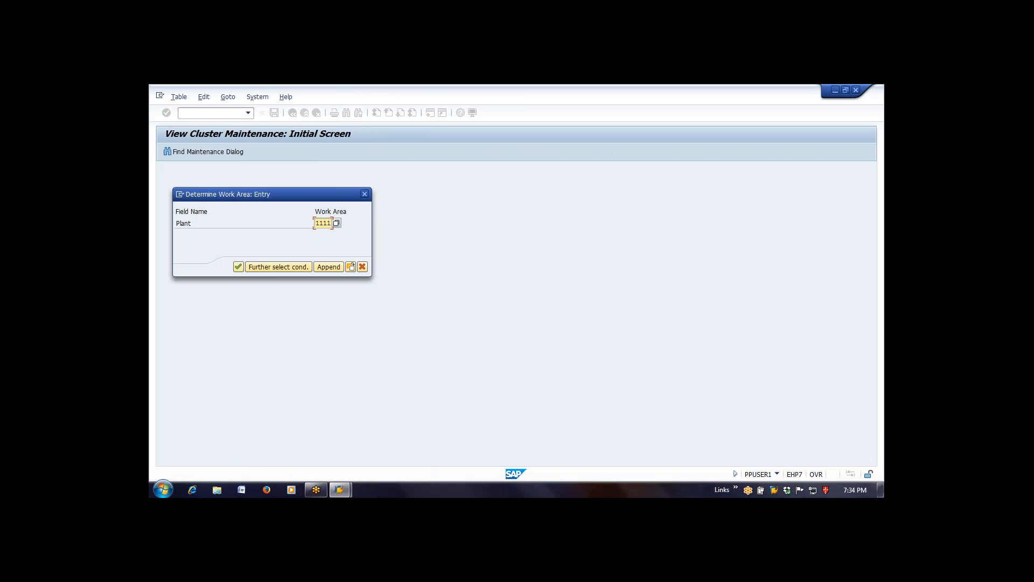
pyautogui.press('Delete')
pyautogui.press('Delete')
pyautogui.press('Delete')
pyautogui.press('Delete')
pyautogui.write('1010')
pyautogui.press('Return')
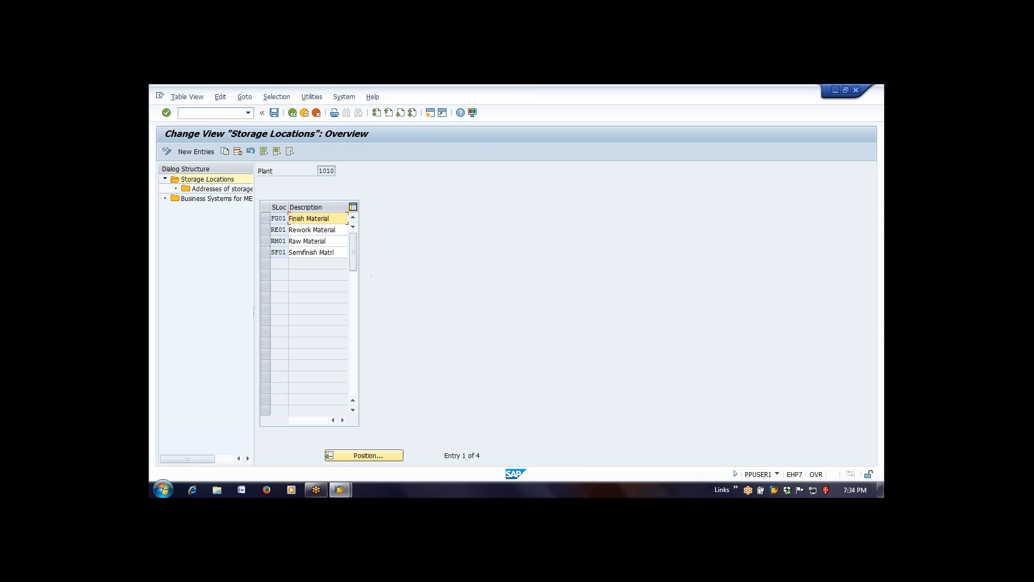
# - Add a new storage location PK01 with the description Packing Loc to plant 1010 and confirm the entry
pyautogui.click(211, 155)
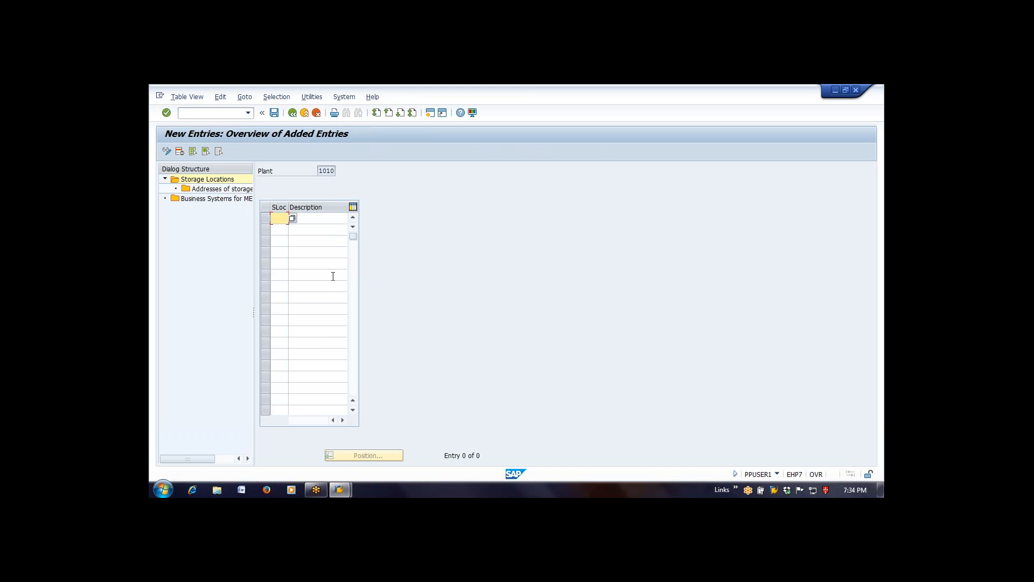
pyautogui.write('Pa')
pyautogui.press('BackSpace')
pyautogui.write('K01')
pyautogui.press('Tab')
pyautogui.write('Pack')
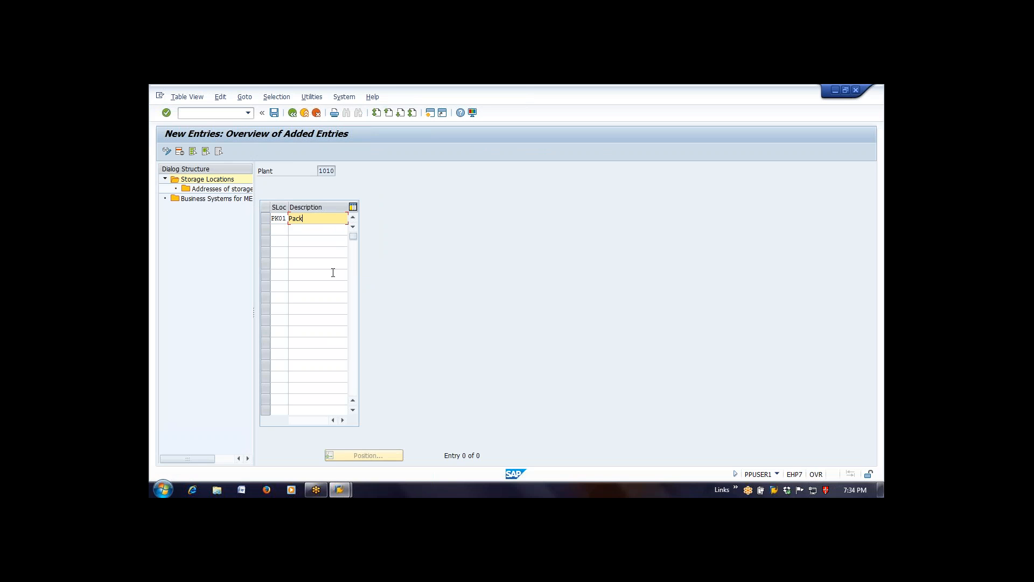
pyautogui.write('ing Loc')
pyautogui.press('Return')
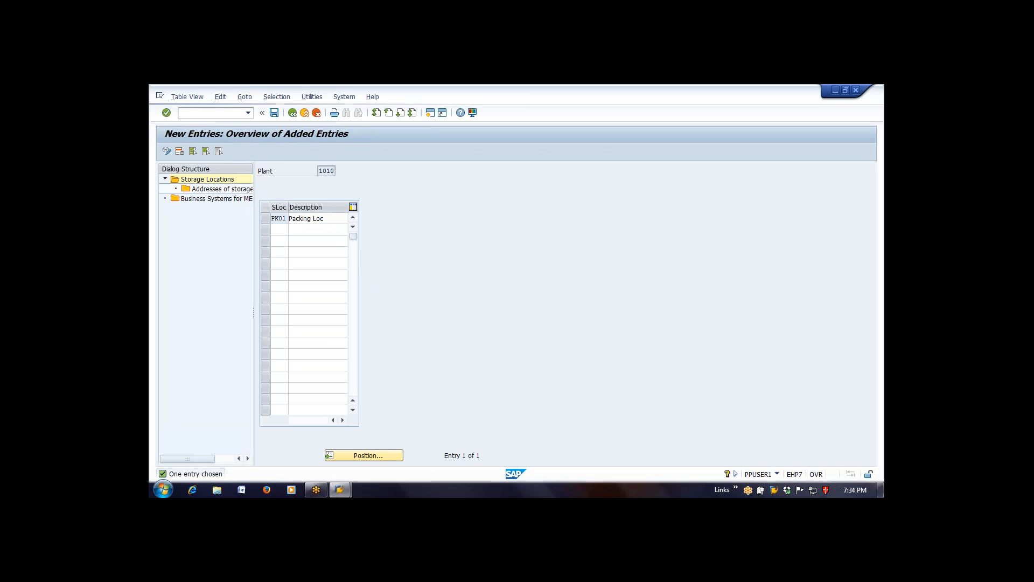
# - Save the packing storage location under the proposed customizing request and return to the implementation guide
pyautogui.hotkey('ctrl', 's')
pyautogui.press('Return')
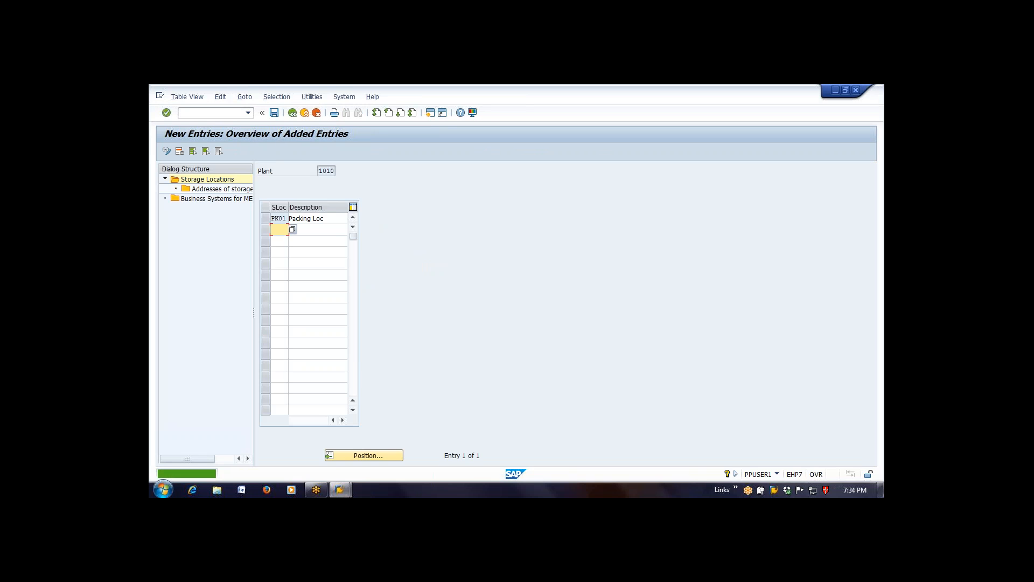
pyautogui.click(296, 115)
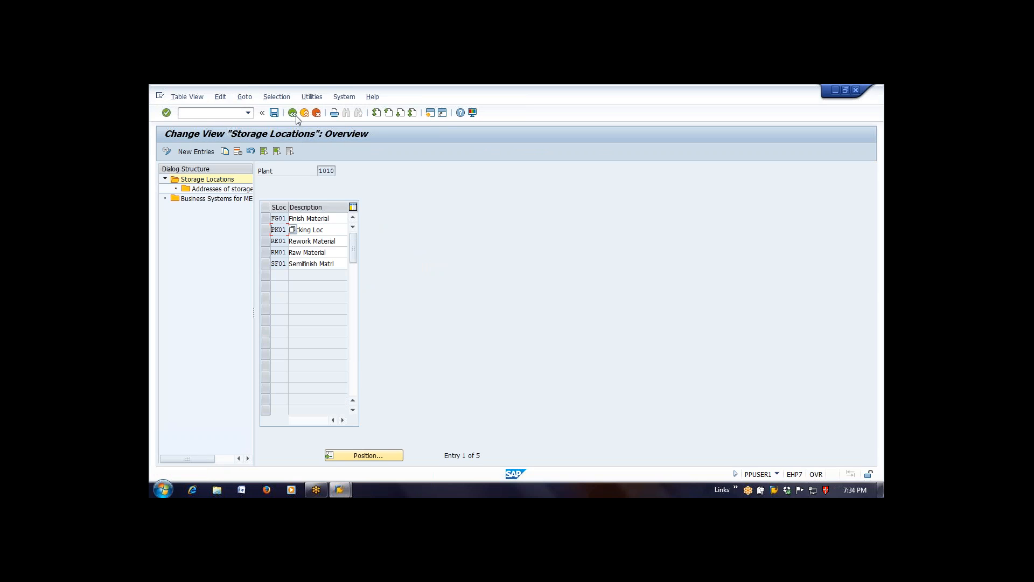
pyautogui.click(294, 114)
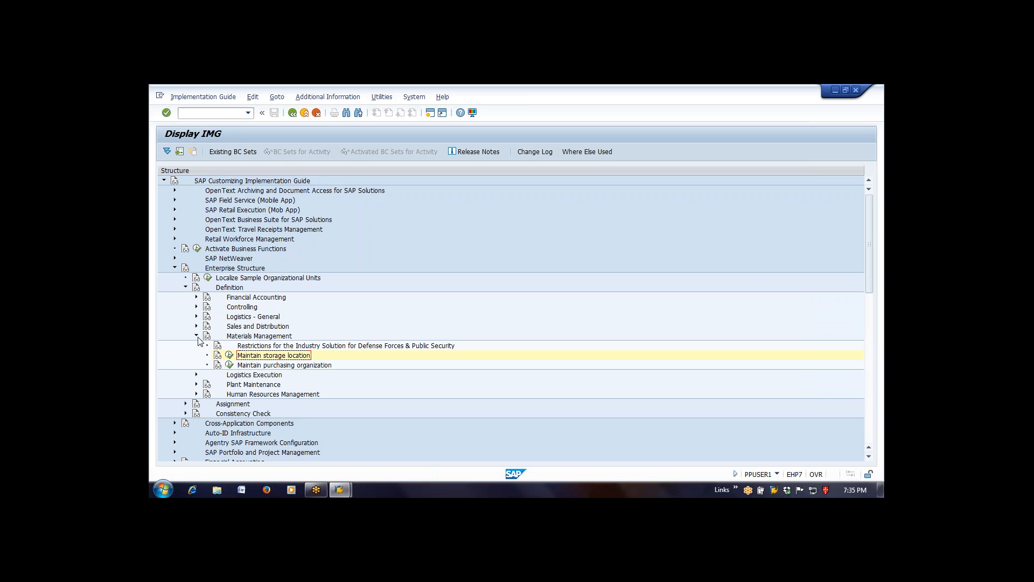
pyautogui.click(162, 489)
pyautogui.click(311, 441)
pyautogui.write('e:')
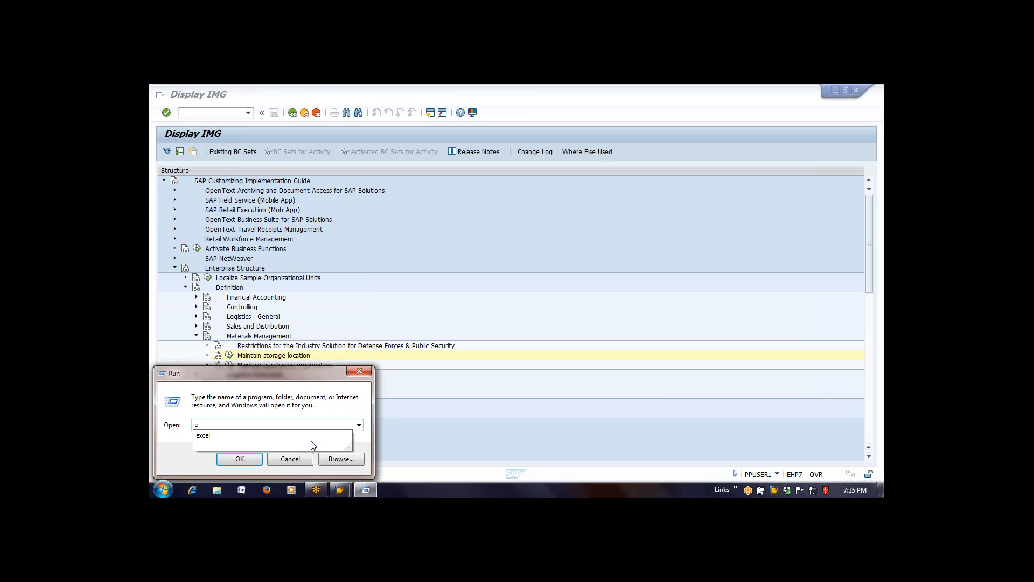
pyautogui.press('Return')
# - Switch to the desktop, open the PP planning workbook in Excel and maximize its window
pyautogui.press('super+d')
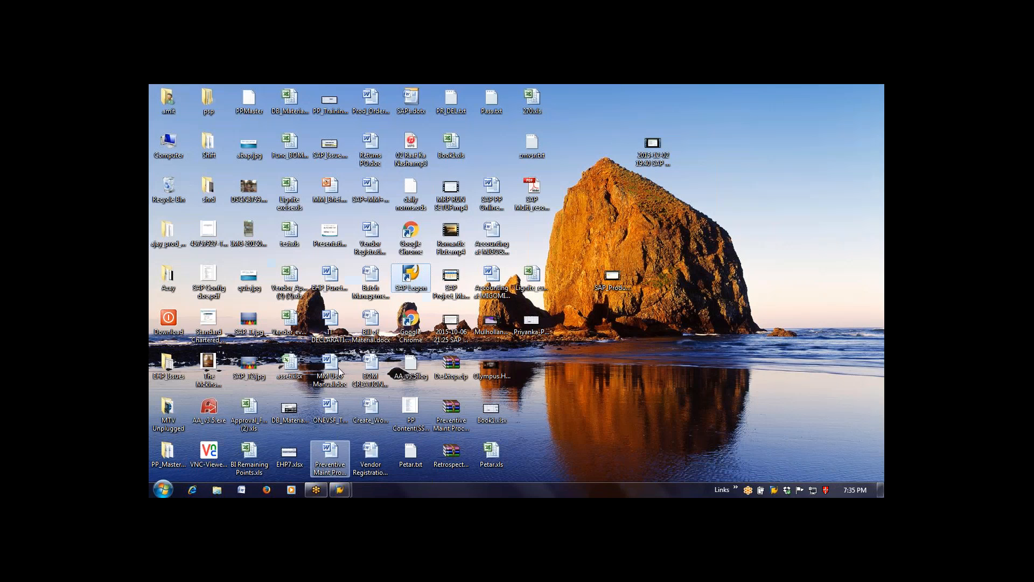
pyautogui.doubleClick(543, 335)
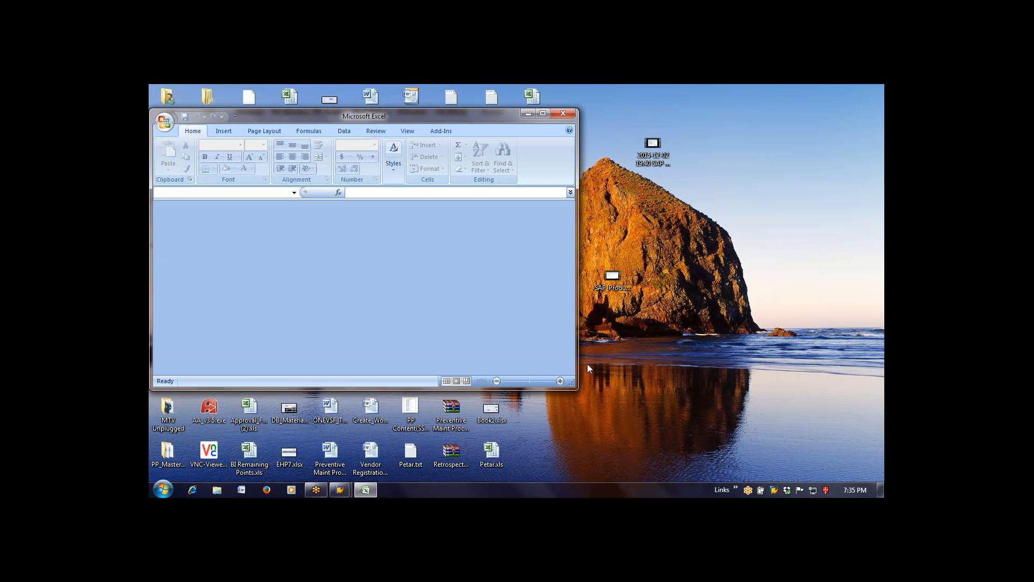
pyautogui.click(543, 113)
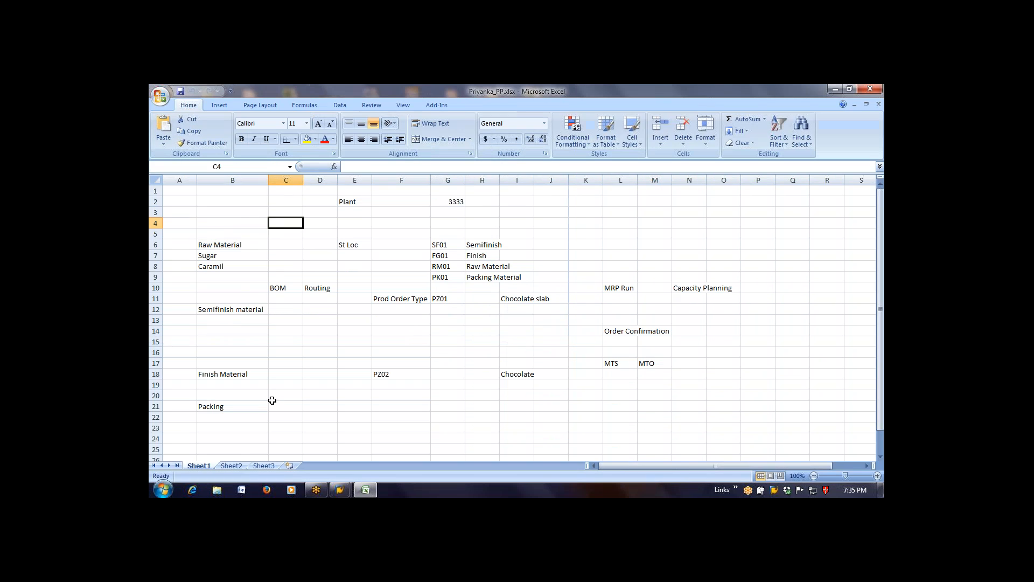
# - Set the plant number in cell G2 to 1010
pyautogui.click(443, 209)
pyautogui.click(448, 202)
pyautogui.write('1010')
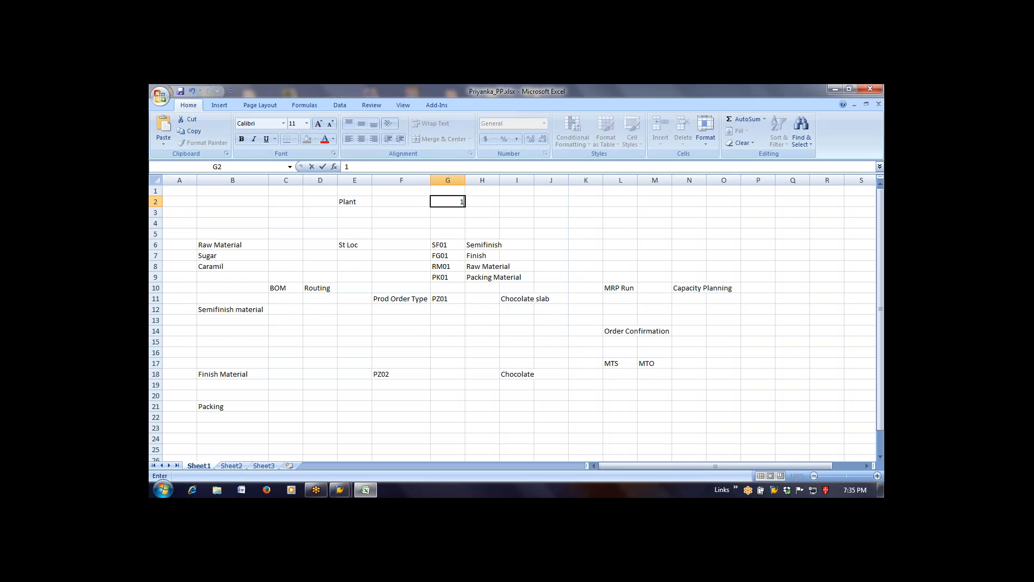
pyautogui.press('Down')
pyautogui.press('Down')
pyautogui.press('Down')
pyautogui.press('Down')
pyautogui.press('Down')
pyautogui.press('Down')
pyautogui.press('Down')
pyautogui.press('Down')
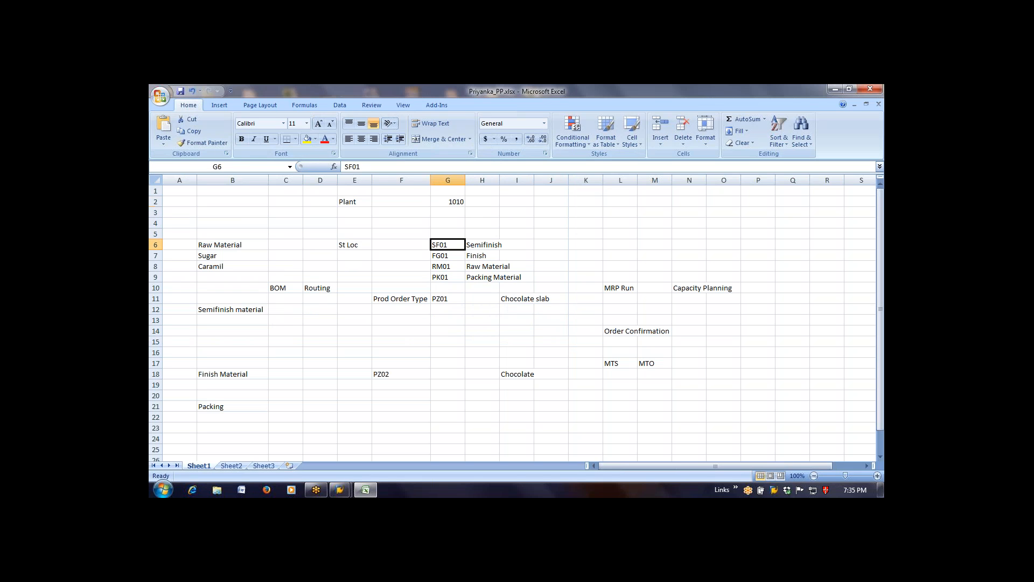
# - Add storage location RE01 in cell G5 with the description Rework in cell H5
pyautogui.press('Up')
pyautogui.press('Up')
pyautogui.press('Up')
pyautogui.press('Up')
pyautogui.press('Up')
pyautogui.write('RE01')
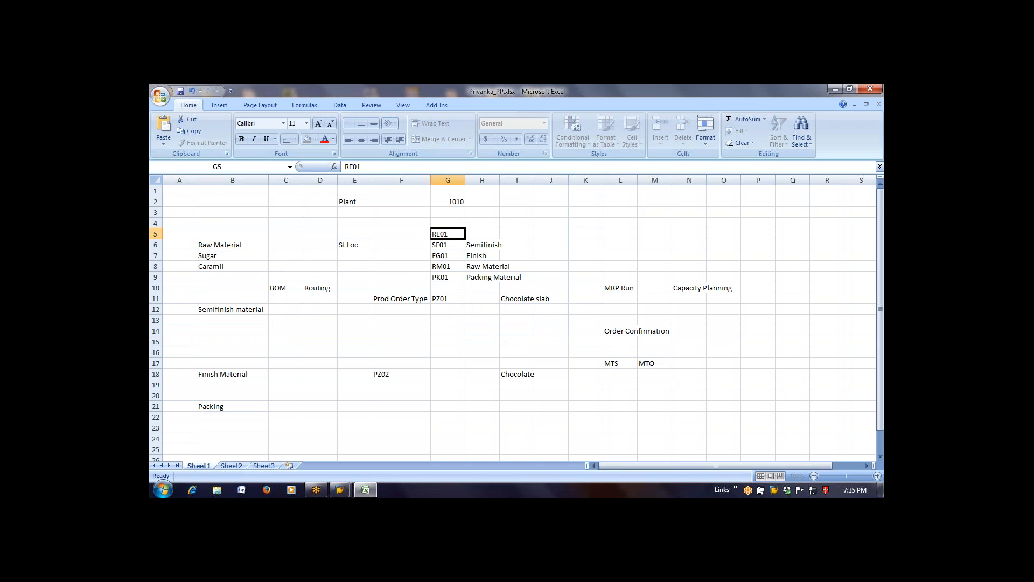
pyautogui.press('Tab')
pyautogui.write('Rework')
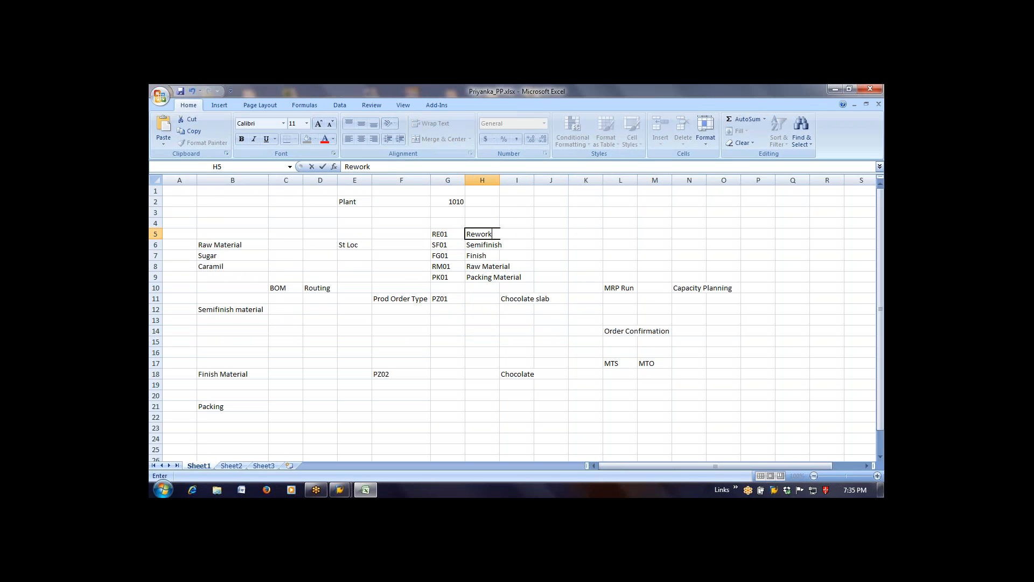
pyautogui.press('Return')
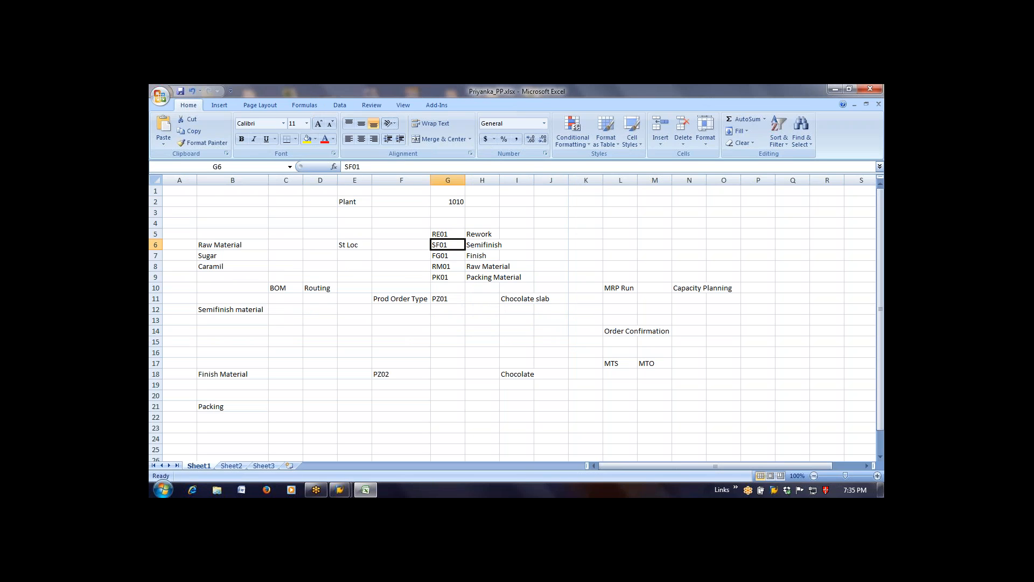
# - Switch back to SAP, collapse the Definition node and expand Assignment under Enterprise Structure
pyautogui.hotkey('alt', 'Tab')
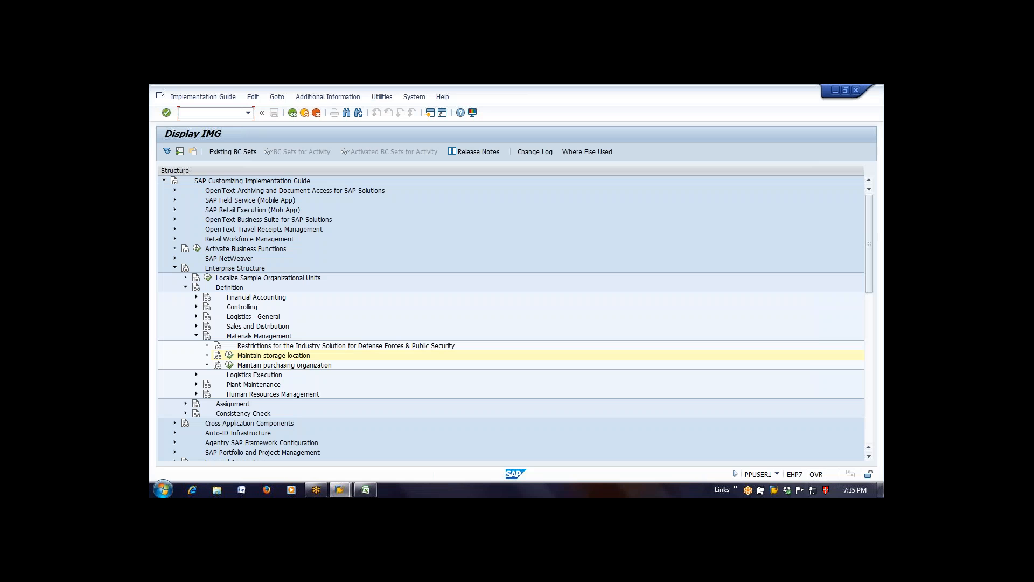
pyautogui.click(197, 336)
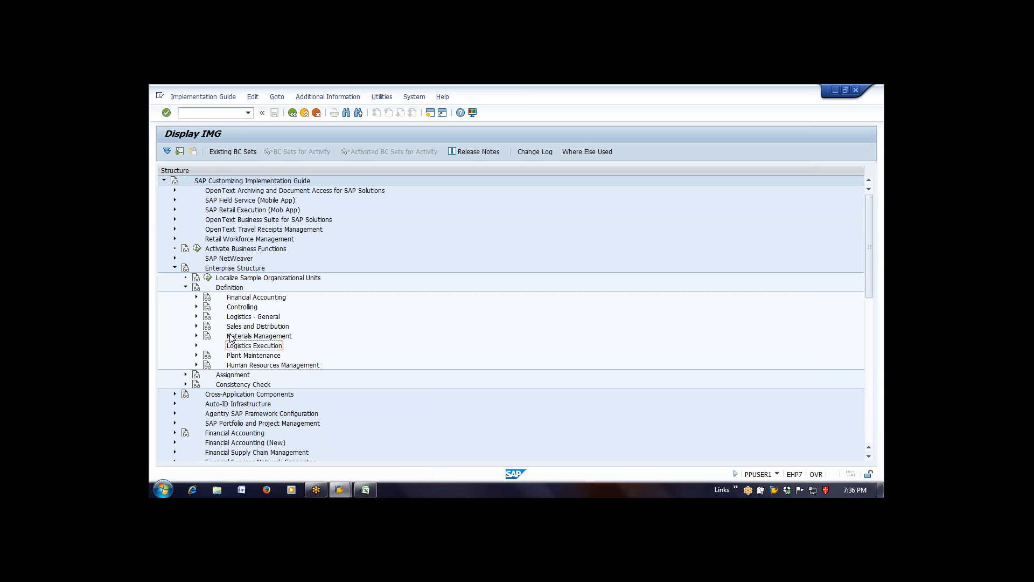
pyautogui.click(186, 288)
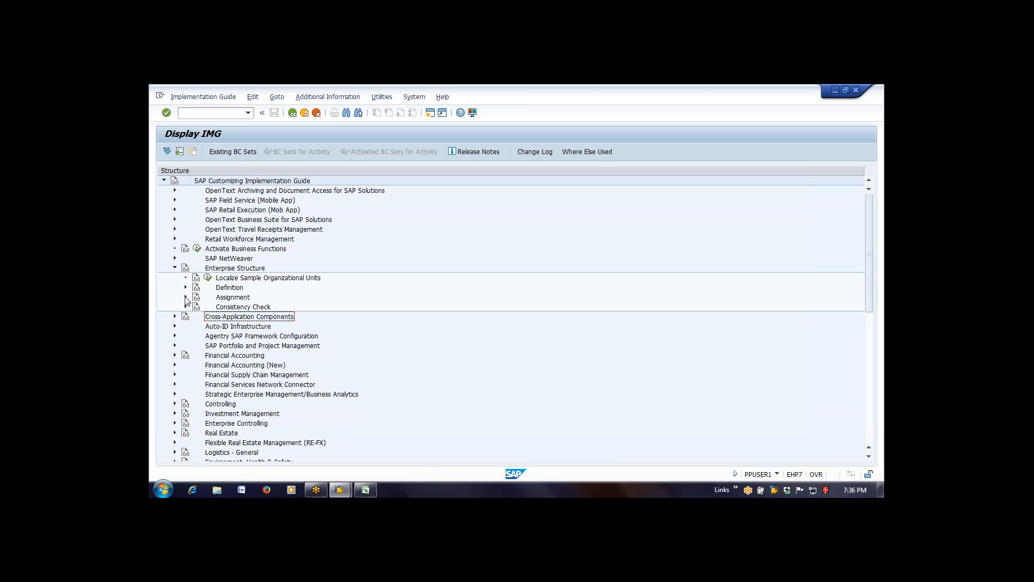
pyautogui.click(185, 297)
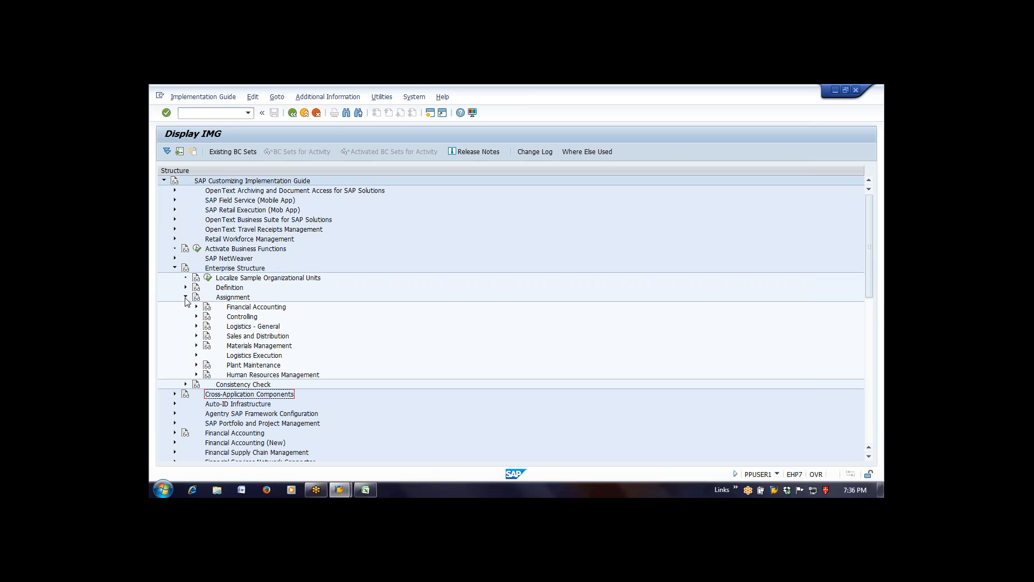
# - Examine the assignment activities under Financial Accounting and Controlling, collapsing each node again
pyautogui.click(196, 307)
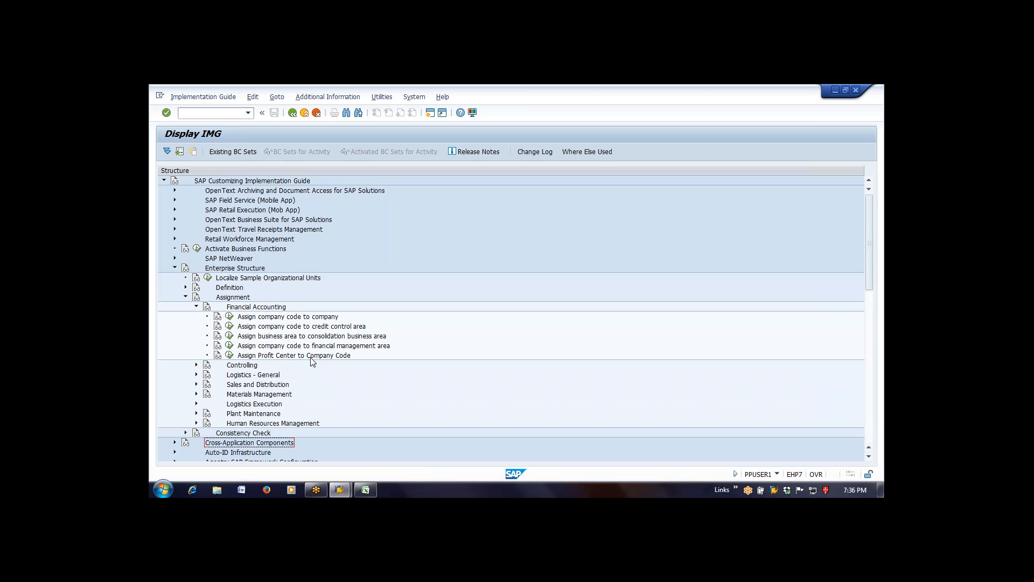
pyautogui.click(197, 307)
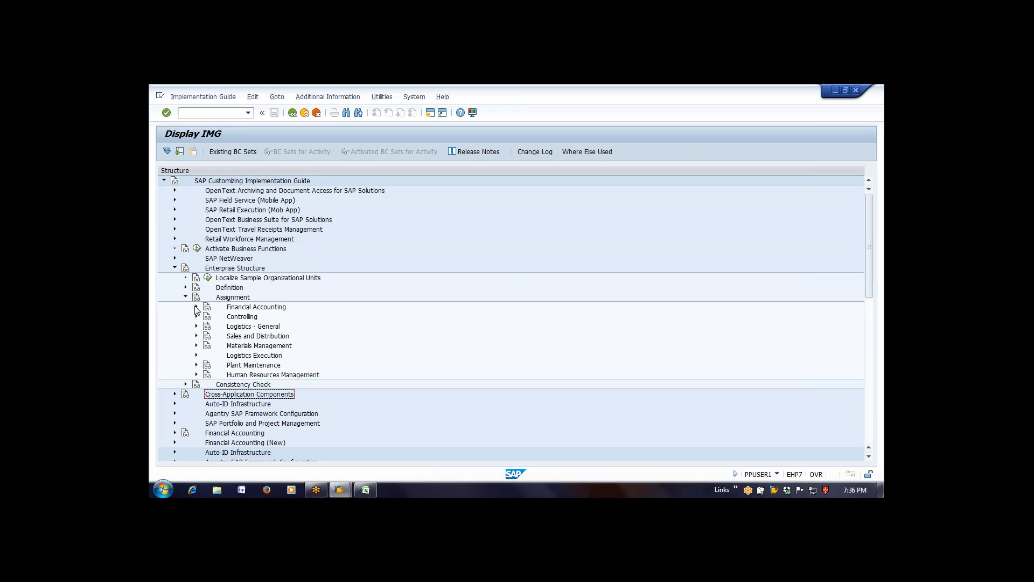
pyautogui.click(197, 317)
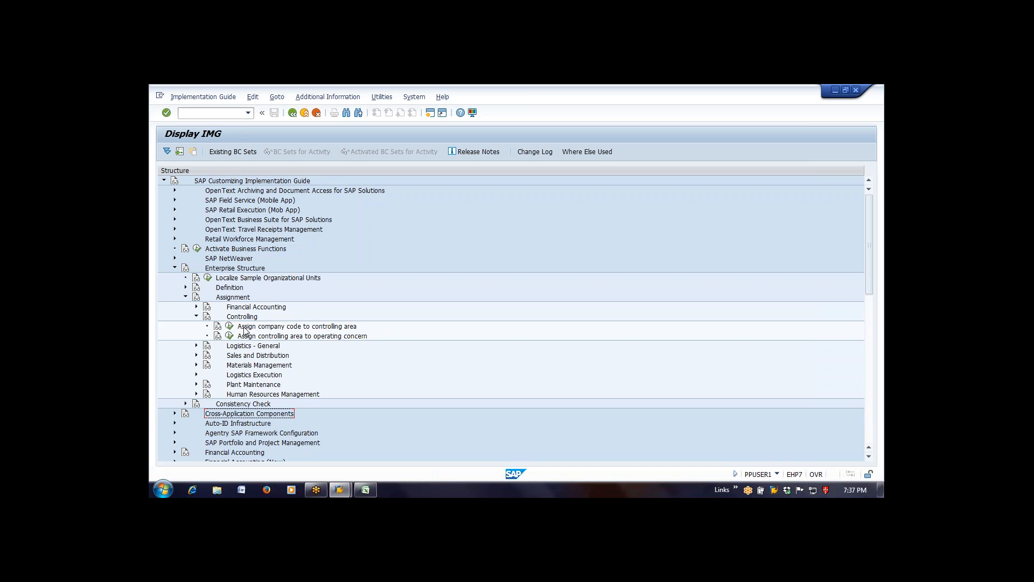
pyautogui.click(198, 317)
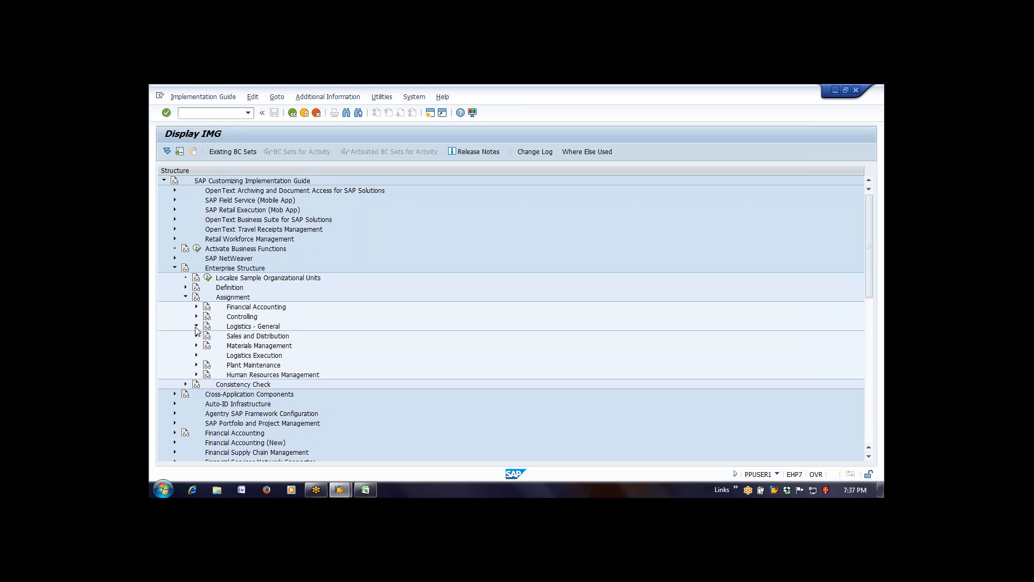
# - Expand Logistics - General under Assignment and open the activity Assign plant to company code
pyautogui.click(196, 326)
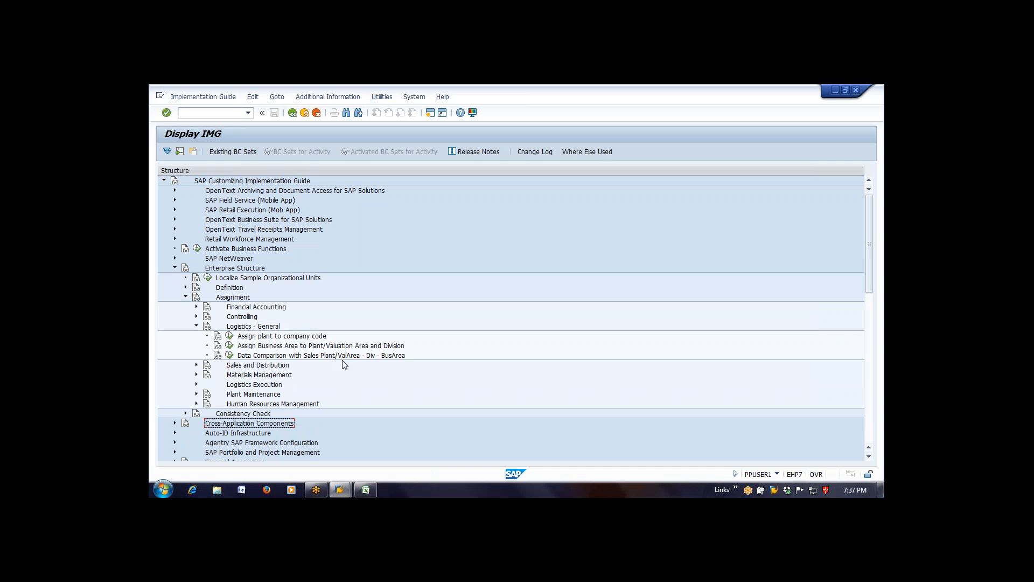
pyautogui.moveTo(871, 278); pyautogui.dragTo(874, 297)
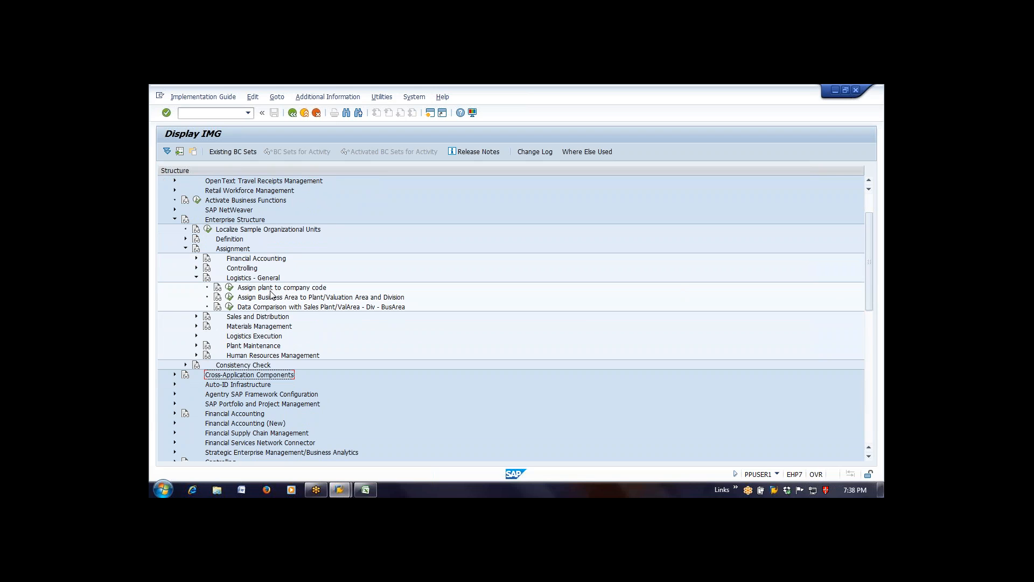
pyautogui.click(230, 289)
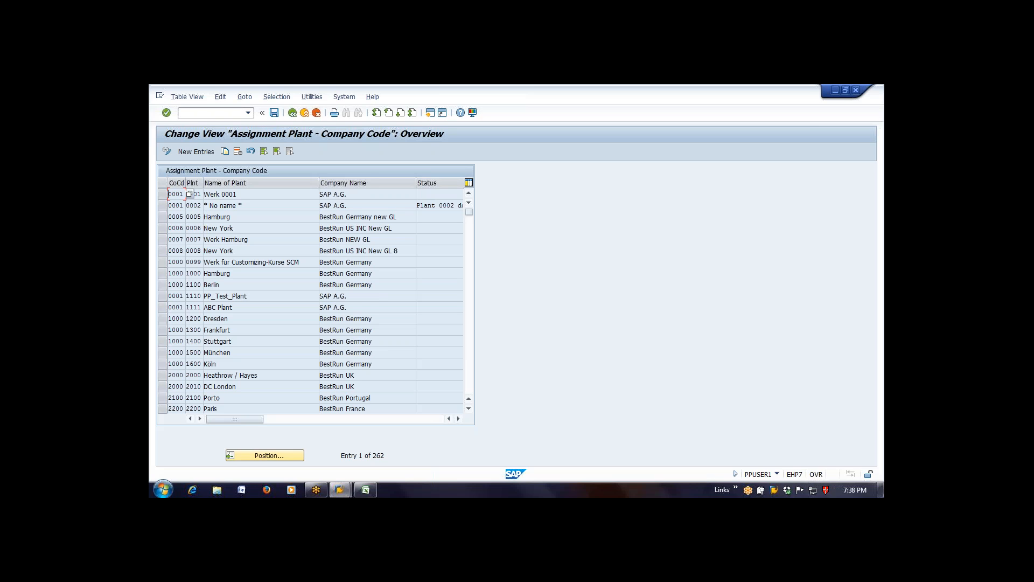
# - Create a new entry assigning plant 1010 to company code 0001, confirm it and check the company name
pyautogui.click(197, 152)
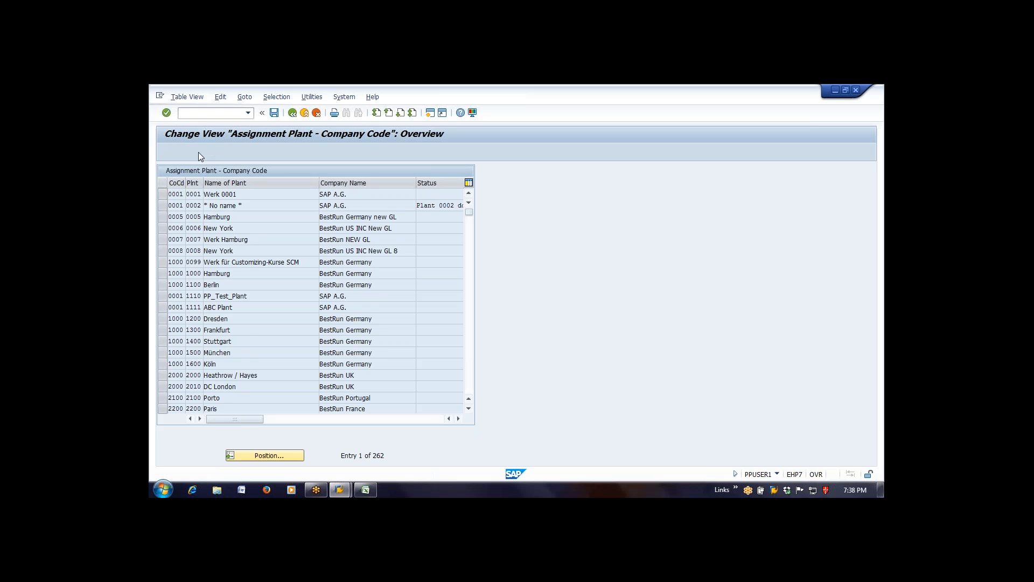
pyautogui.write('0001')
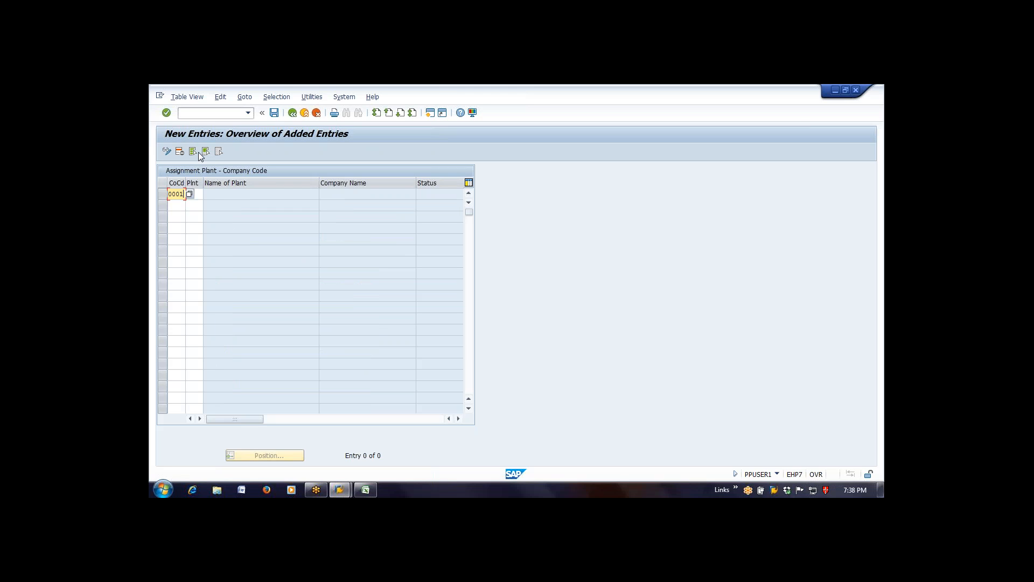
pyautogui.press('Tab')
pyautogui.write('1010')
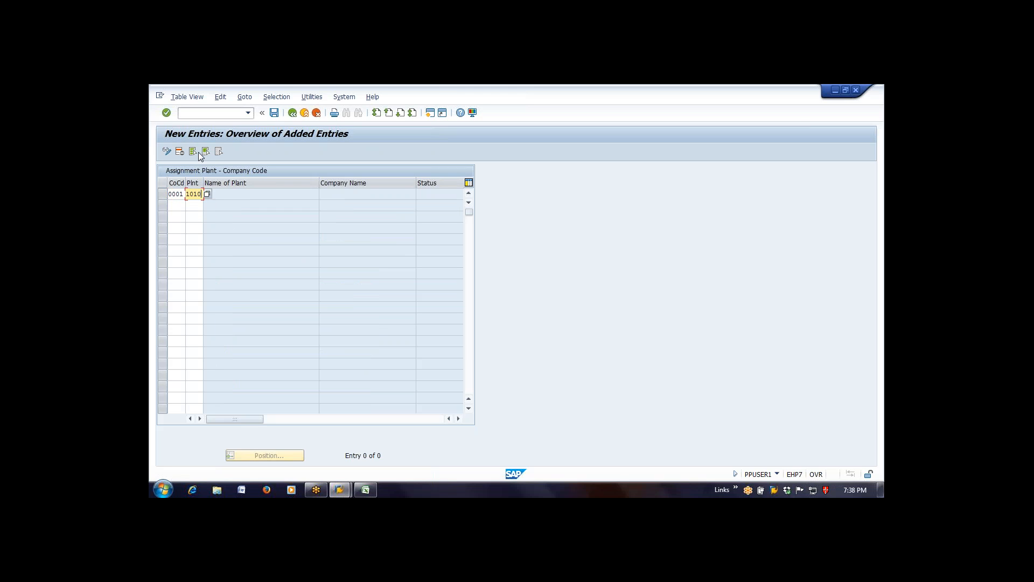
pyautogui.press('Return')
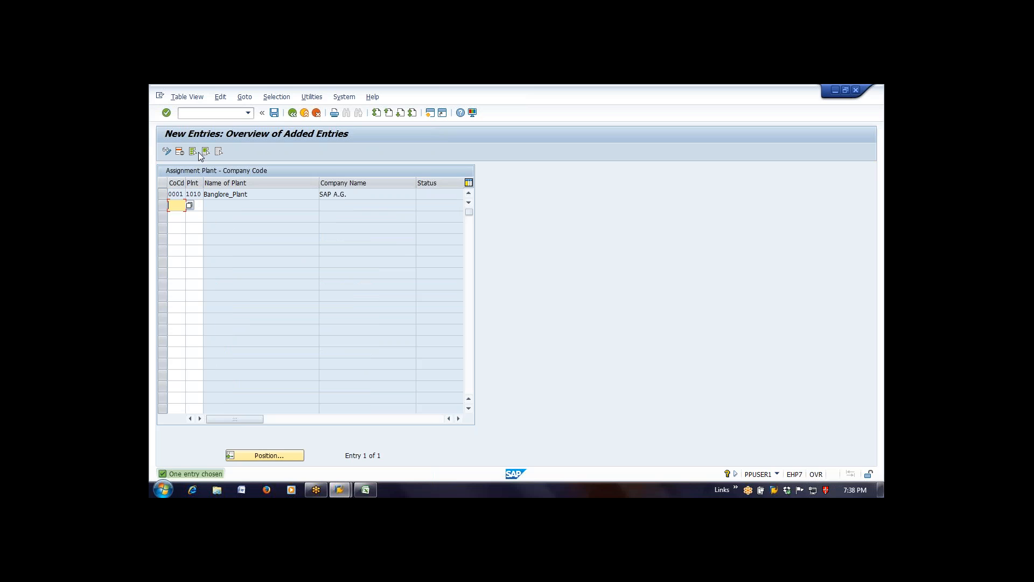
pyautogui.moveTo(373, 193); pyautogui.dragTo(166, 246)
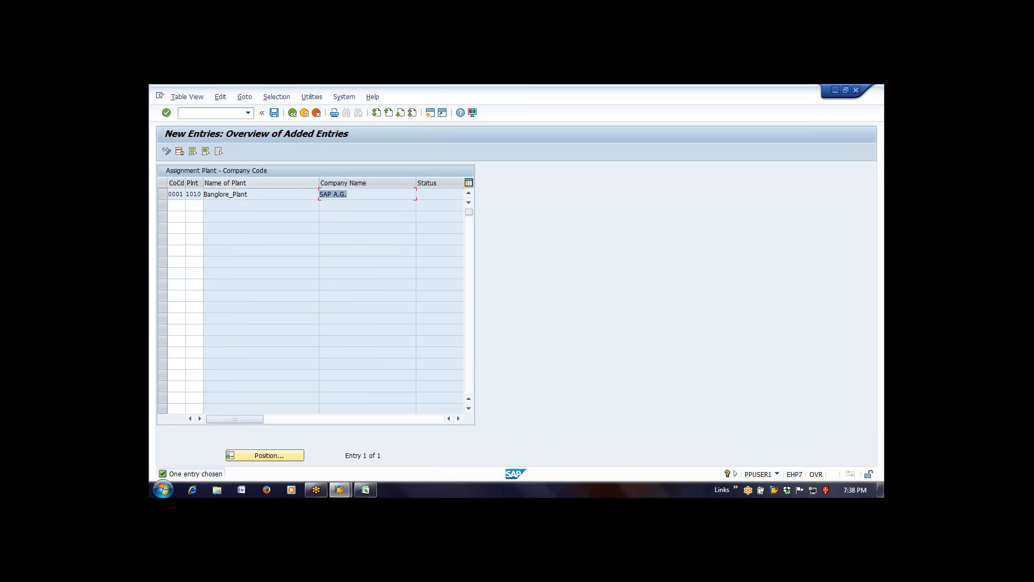
# - Save the assignment of plant 1010 to company code 0001 in the proposed customizing request and return to the implementation guide
pyautogui.click(275, 114)
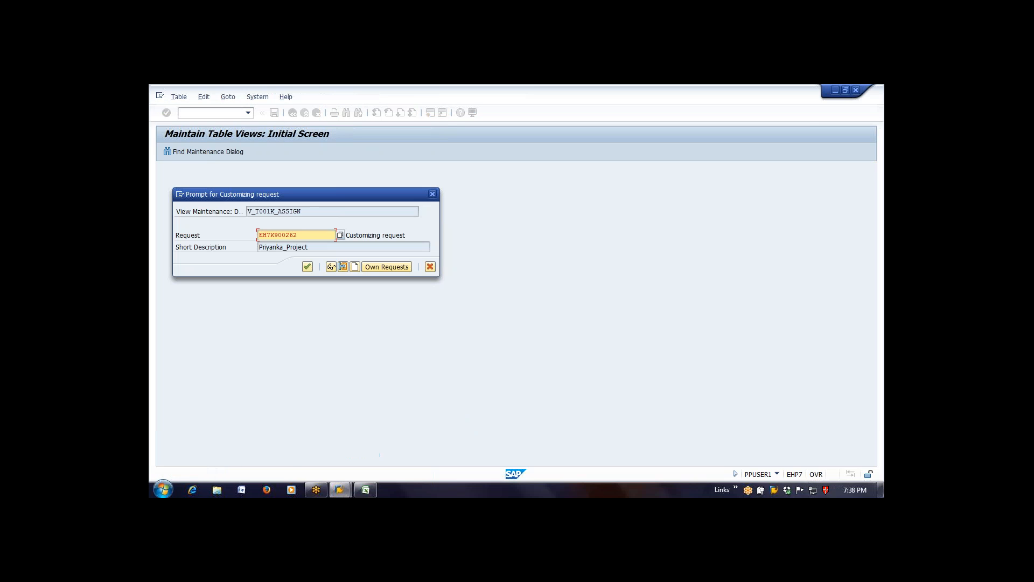
pyautogui.click(307, 267)
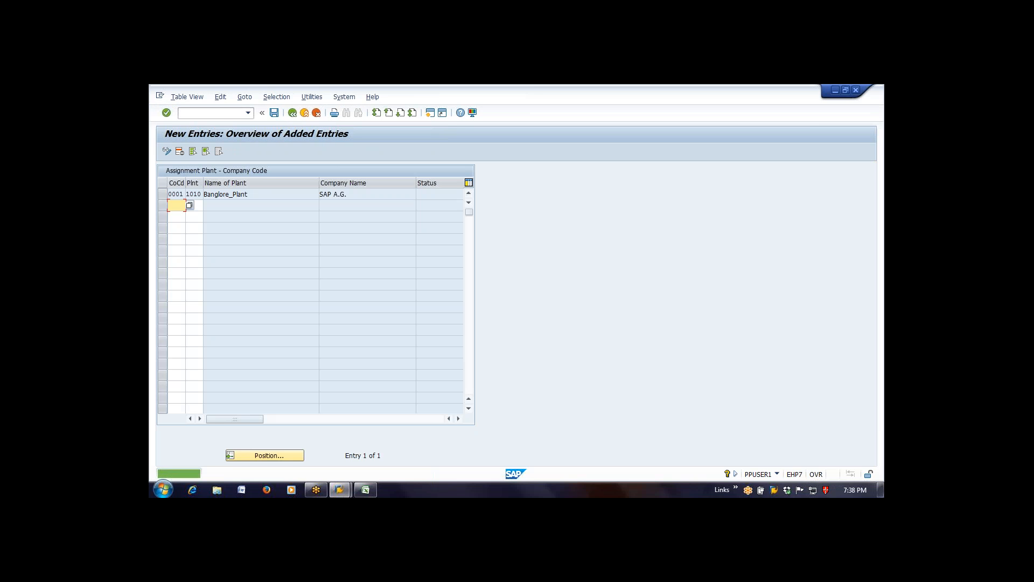
pyautogui.press('F3')
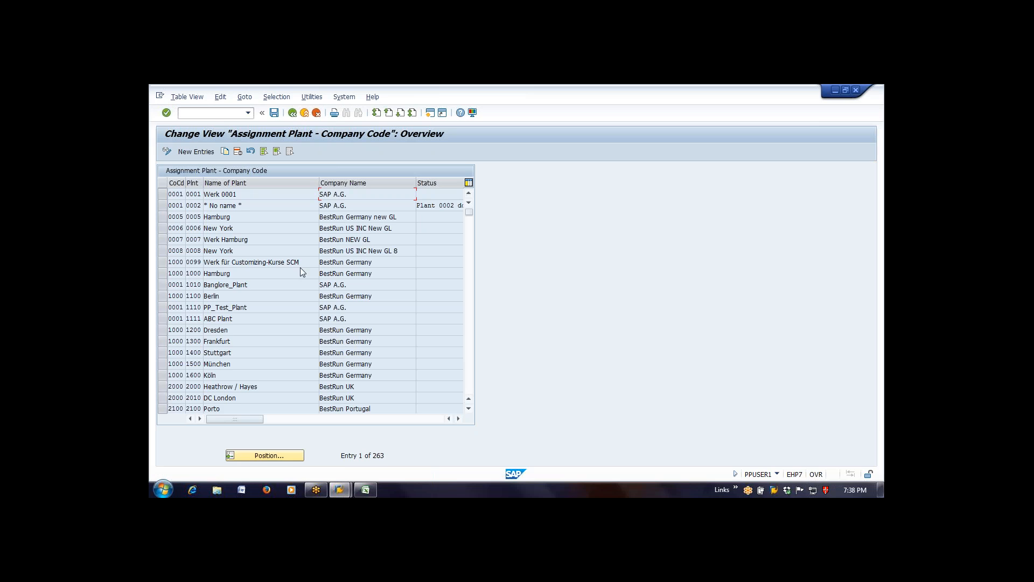
pyautogui.press('F3')
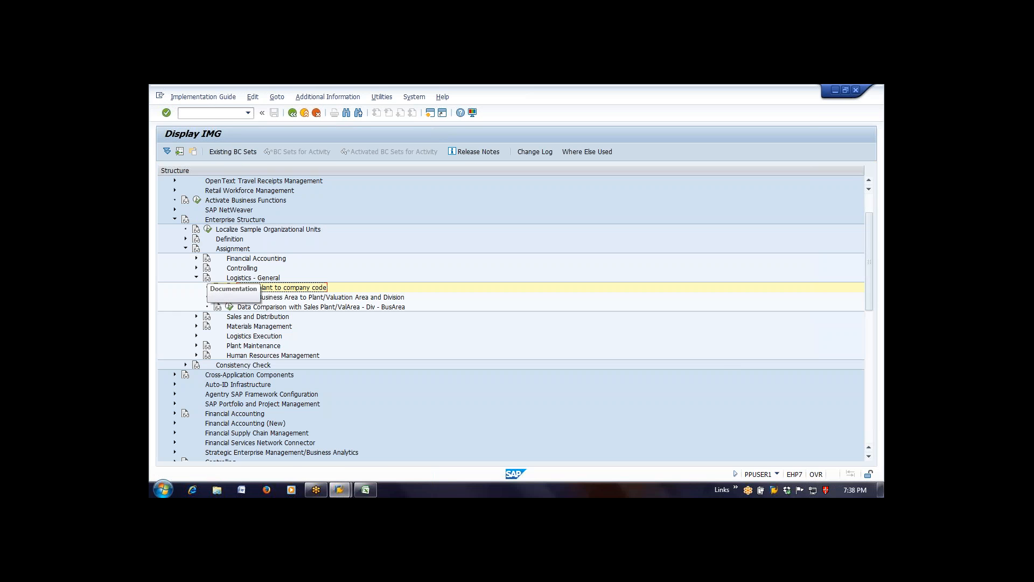
# - Collapse Logistics - General, expand Materials Management under Assignment and open the activity Assign purchasing organization to plant
pyautogui.click(197, 278)
pyautogui.click(197, 278)
pyautogui.click(197, 279)
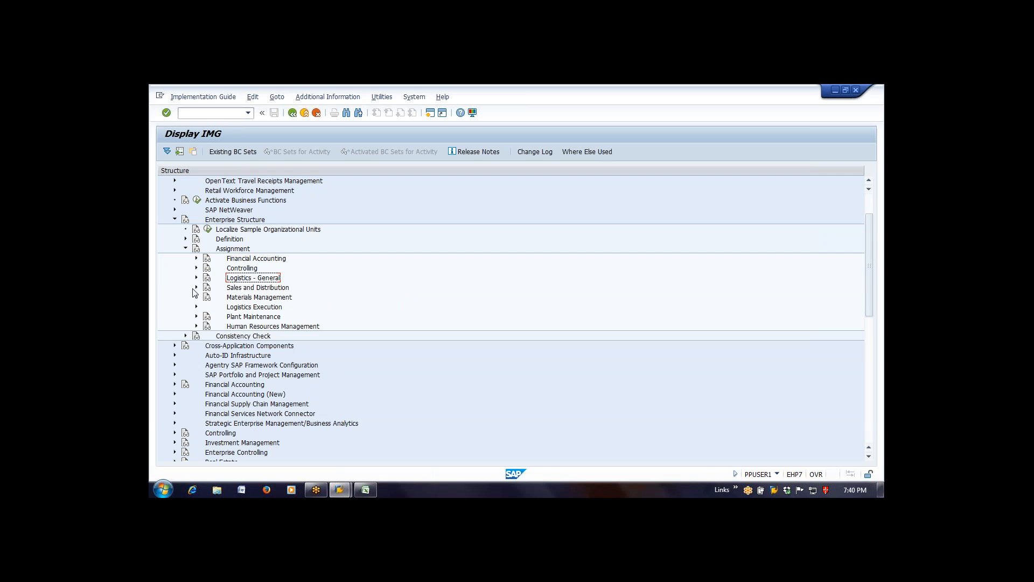
pyautogui.click(197, 297)
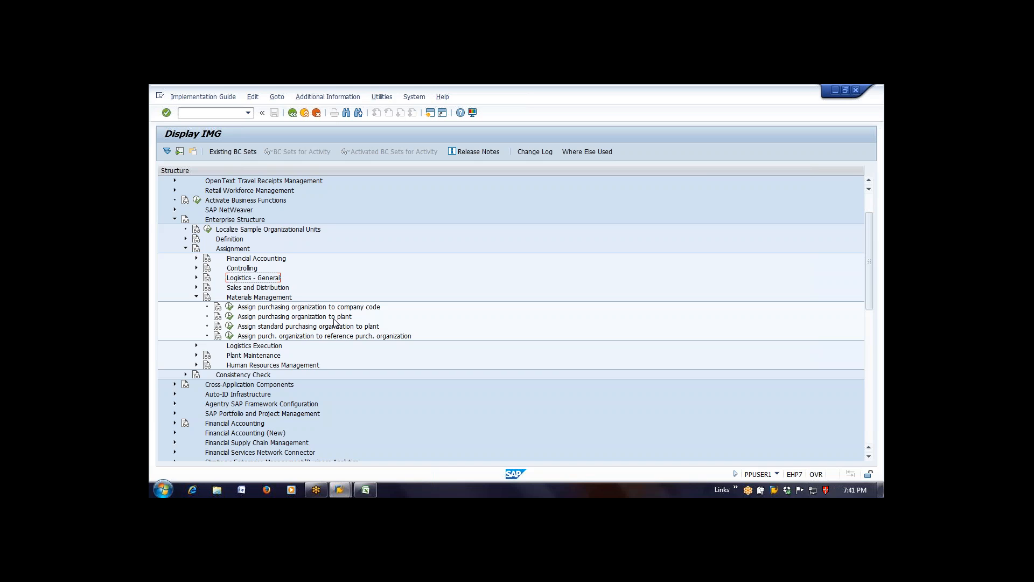
pyautogui.click(230, 320)
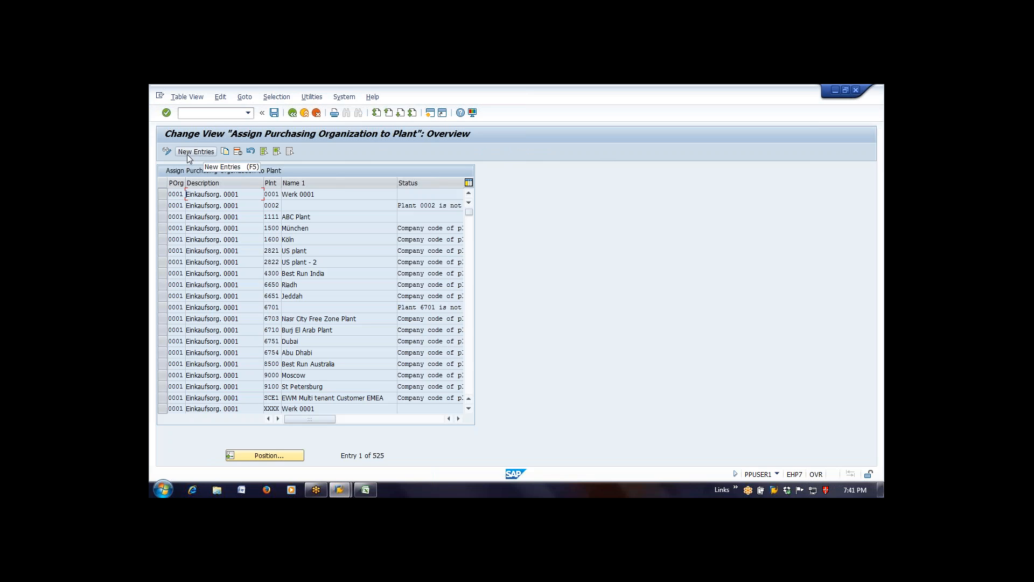
# - Create a new entry assigning purchasing organization 0001 to plant 1010, save it in the proposed customizing request and return to the overview
pyautogui.click(187, 153)
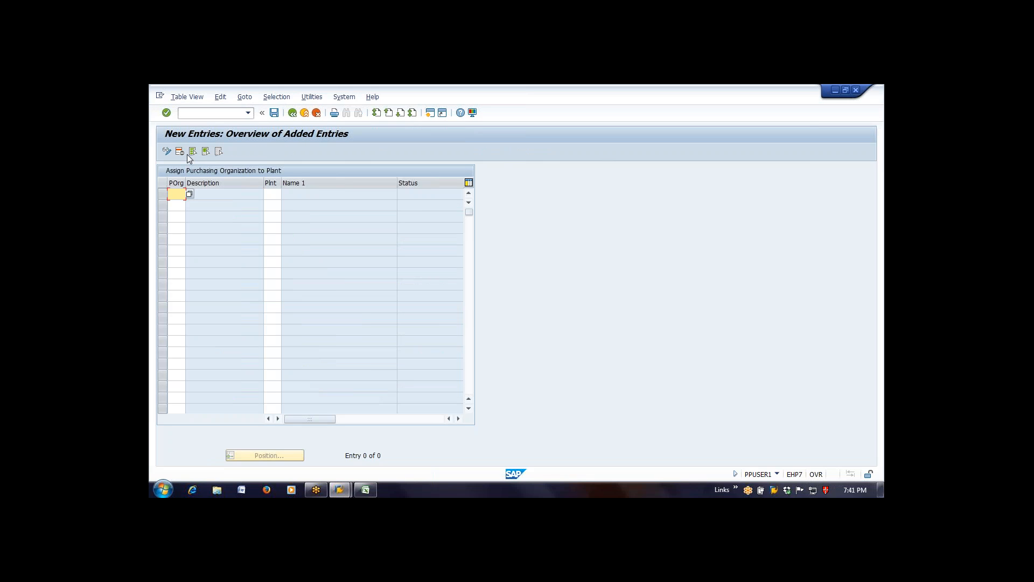
pyautogui.write('0001')
pyautogui.press('Tab')
pyautogui.write('1010')
pyautogui.press('Return')
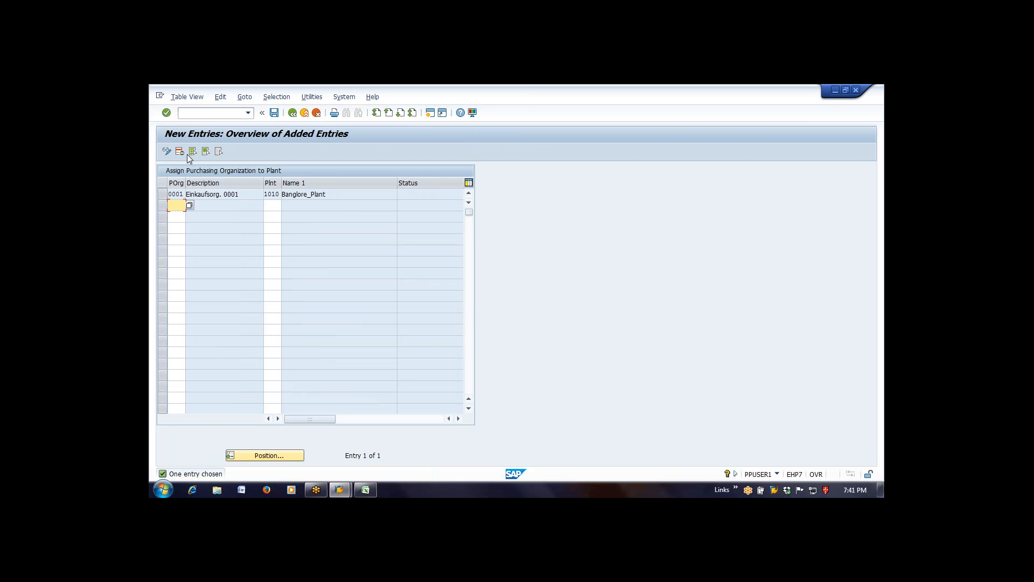
pyautogui.hotkey('ctrl', 's')
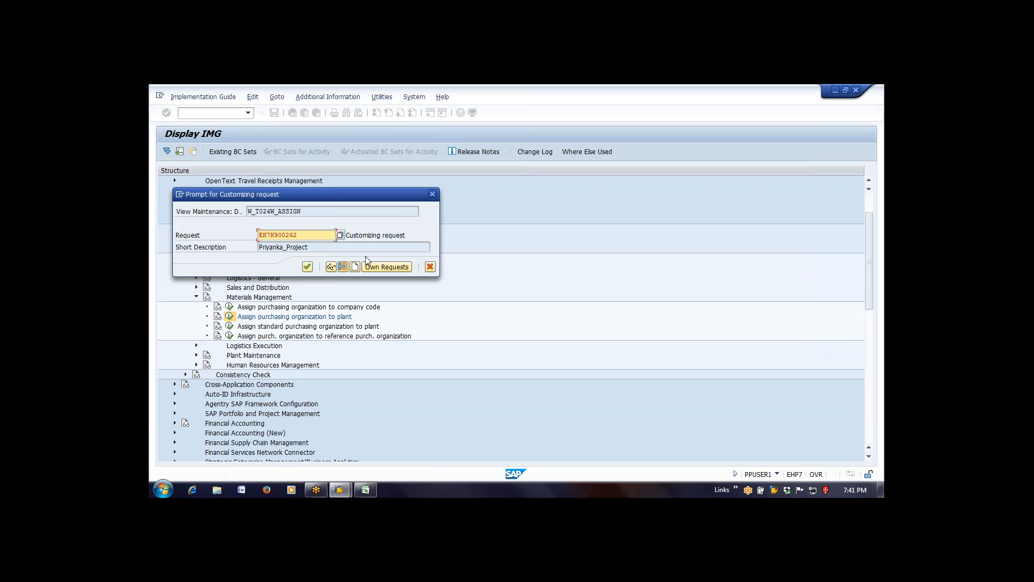
pyautogui.press('Return')
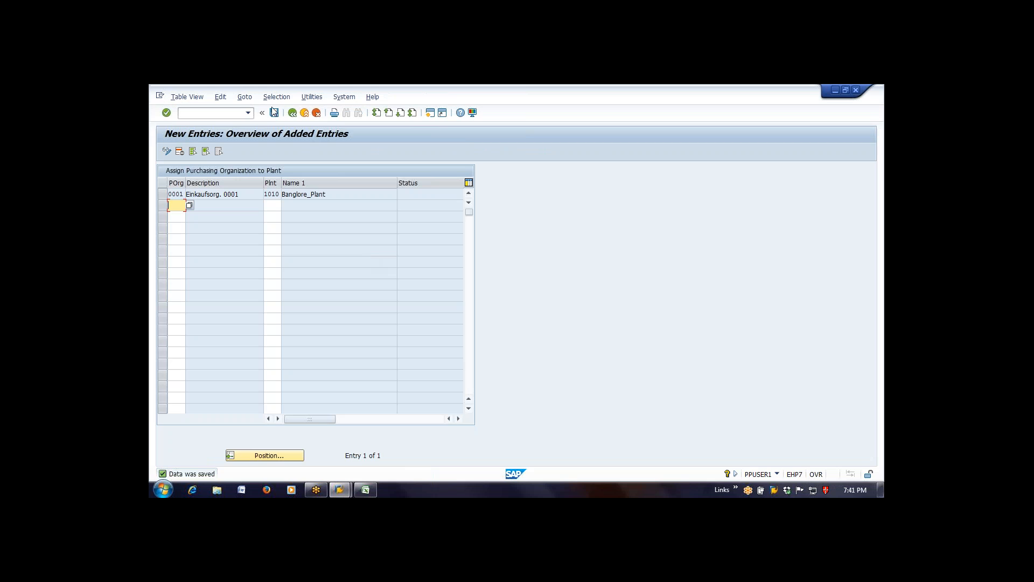
pyautogui.click(292, 113)
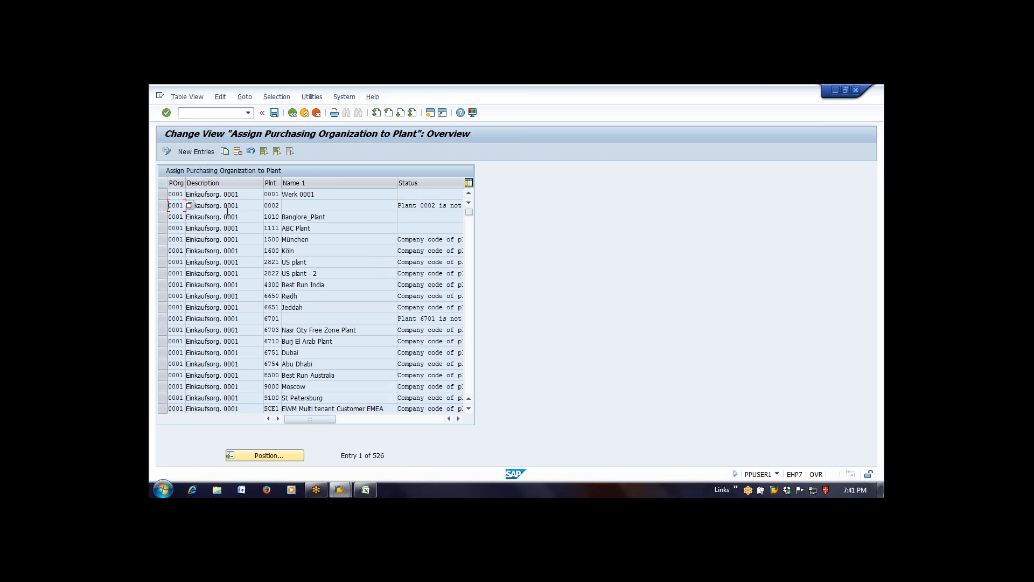
# - Start another new entry, try purchasing organization 2220, and assign purchasing organization 1000 to plant 1010 instead
pyautogui.click(197, 154)
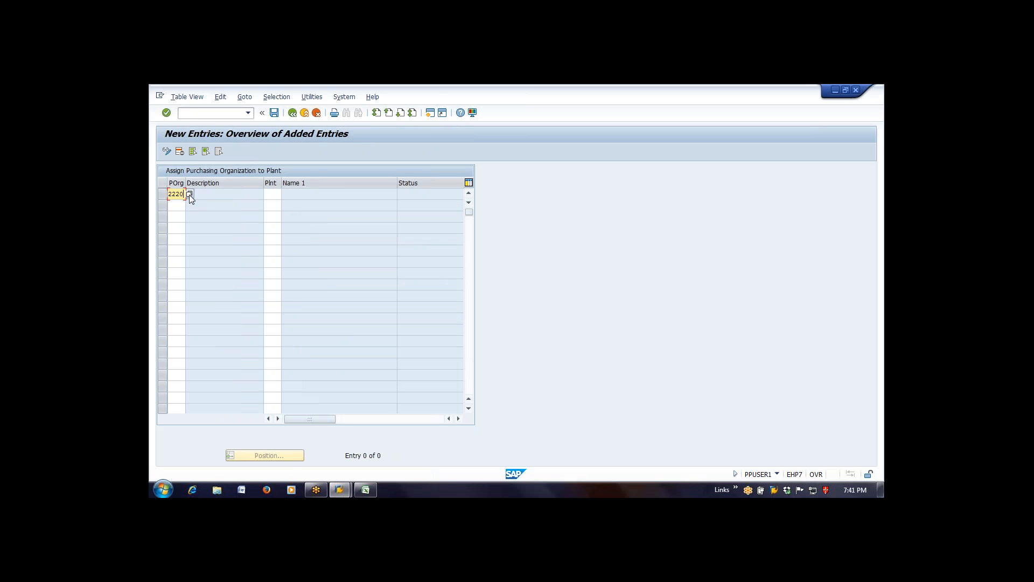
pyautogui.write('2220')
pyautogui.press('Return')
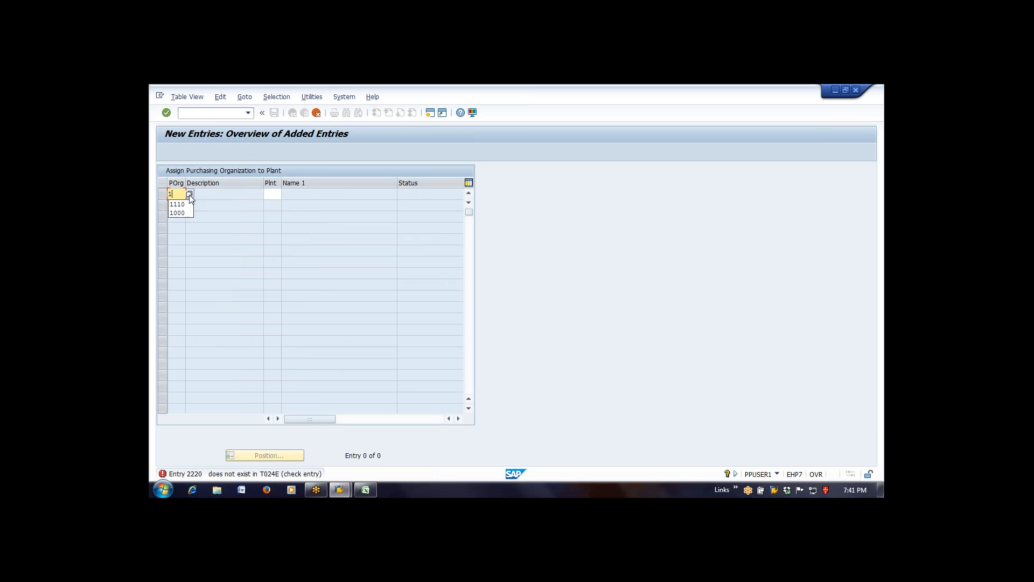
pyautogui.write('1000')
pyautogui.press('Tab')
pyautogui.write('1010')
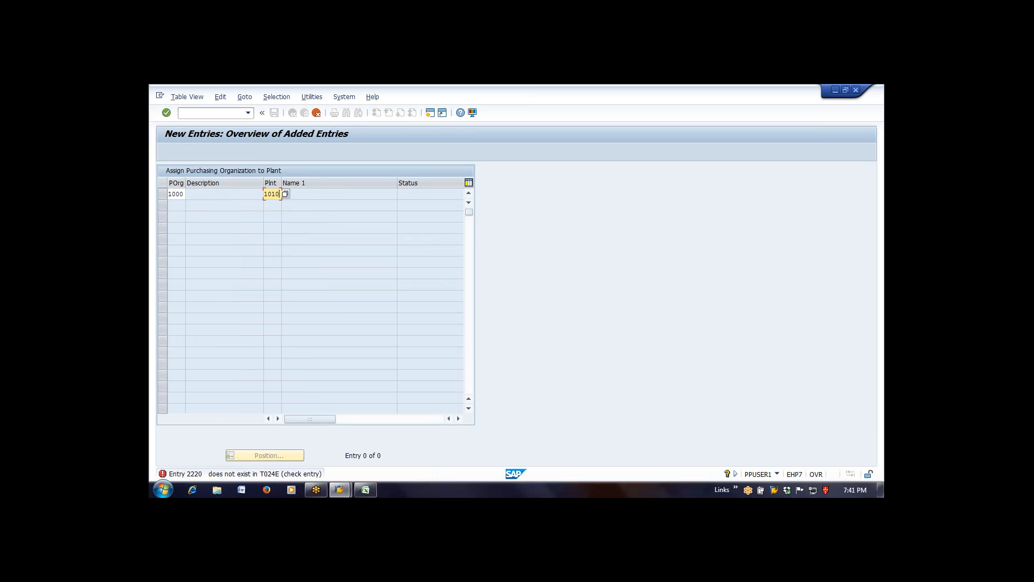
pyautogui.press('Return')
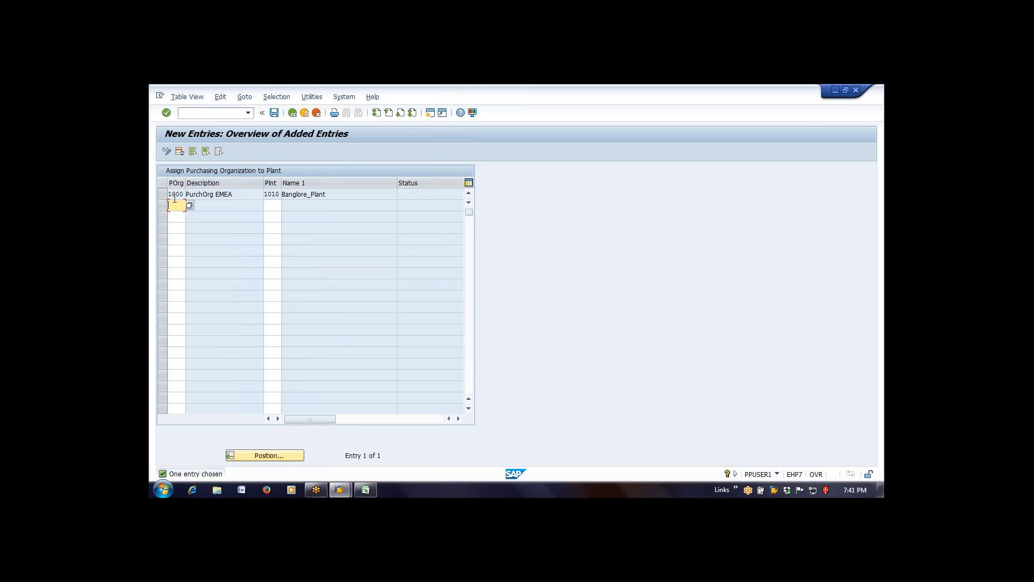
# - Save the assignment of purchasing organization 1000 to plant 1010 and return to the implementation guide
pyautogui.click(275, 114)
pyautogui.click(274, 113)
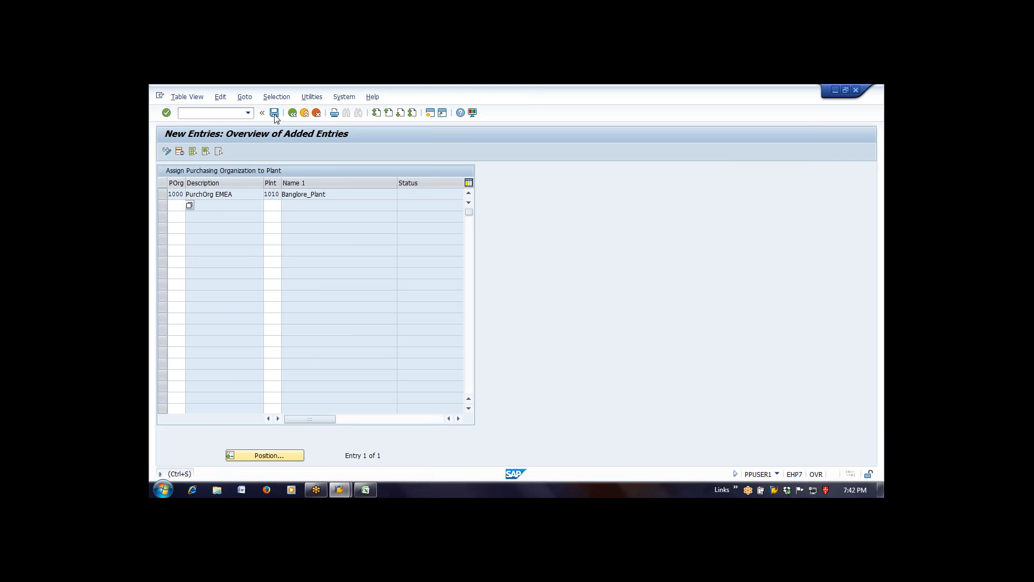
pyautogui.click(291, 114)
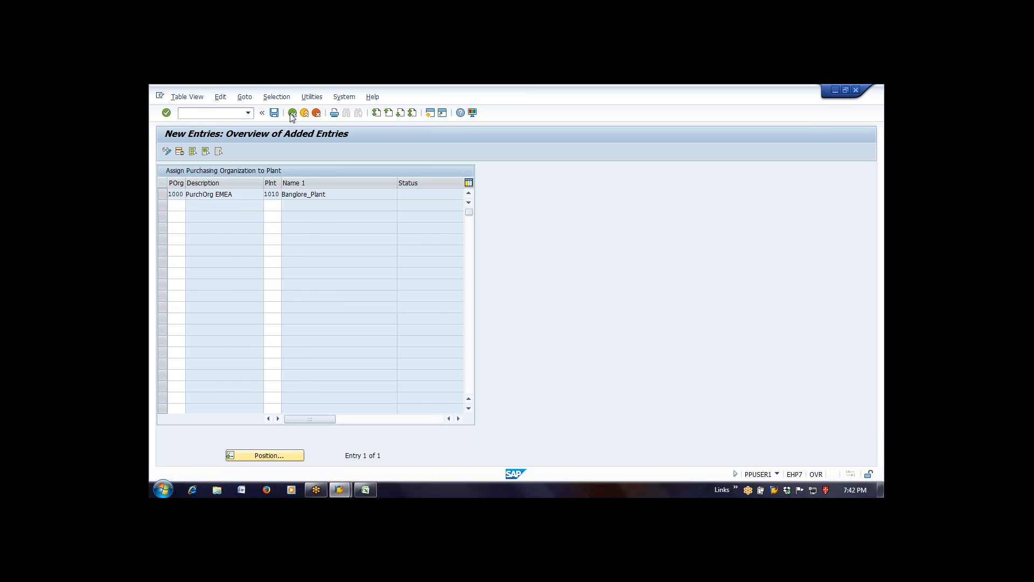
pyautogui.click(291, 113)
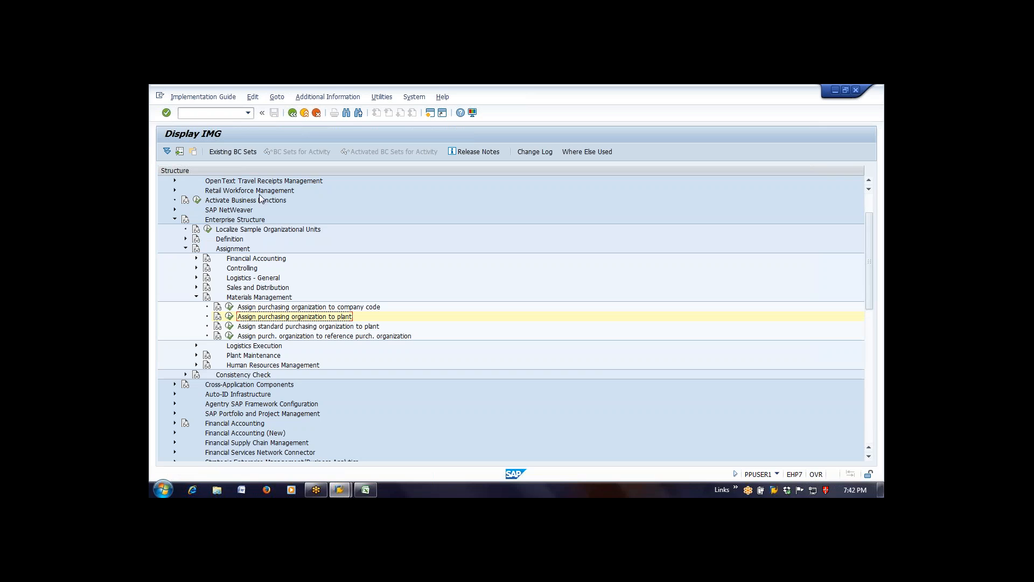
# - Open the activity Assign standard purchasing organization to plant, check the purchasing organization for plant 1111 and go back
pyautogui.click(303, 329)
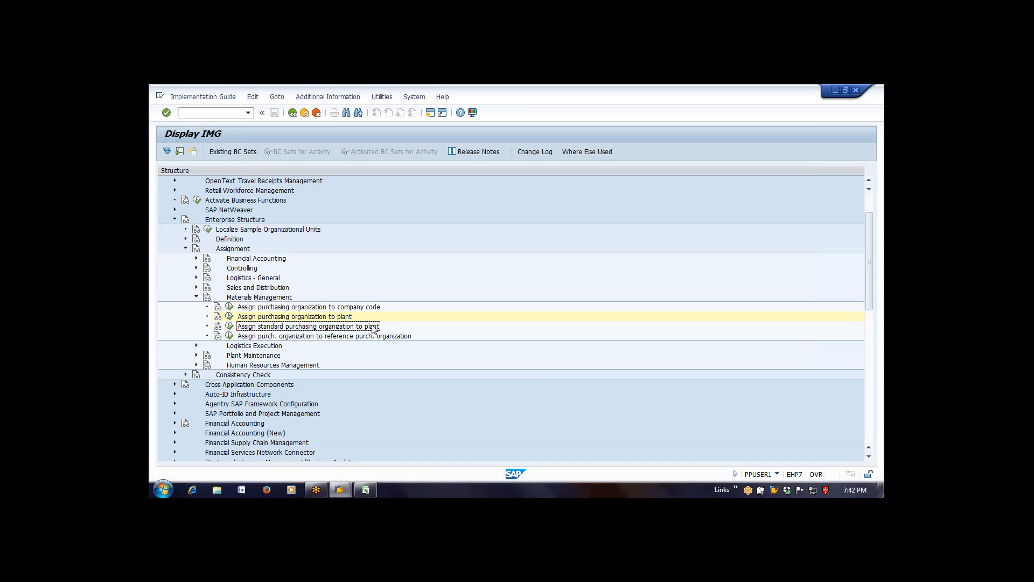
pyautogui.click(230, 326)
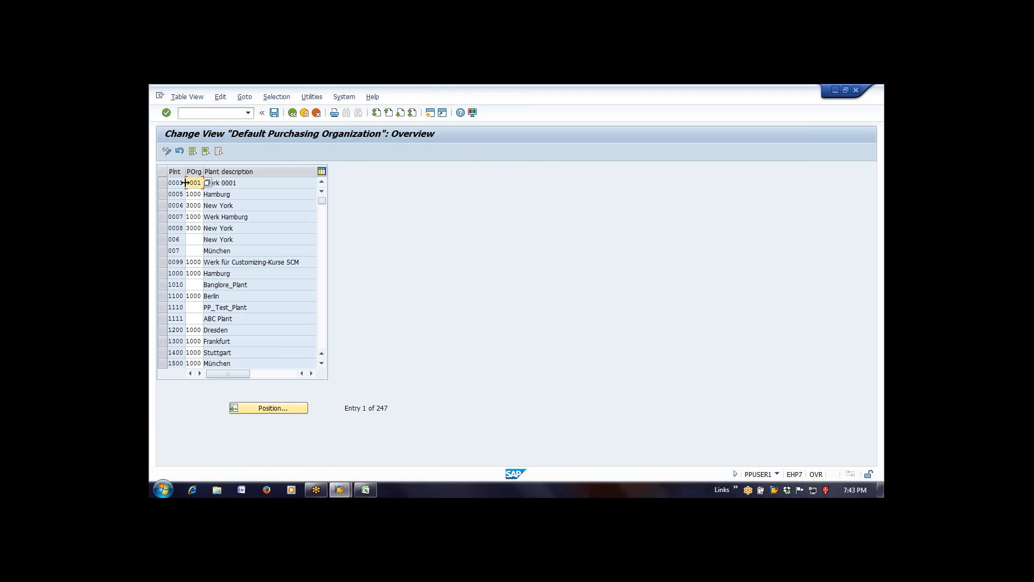
pyautogui.click(165, 318)
pyautogui.click(168, 318)
pyautogui.click(198, 318)
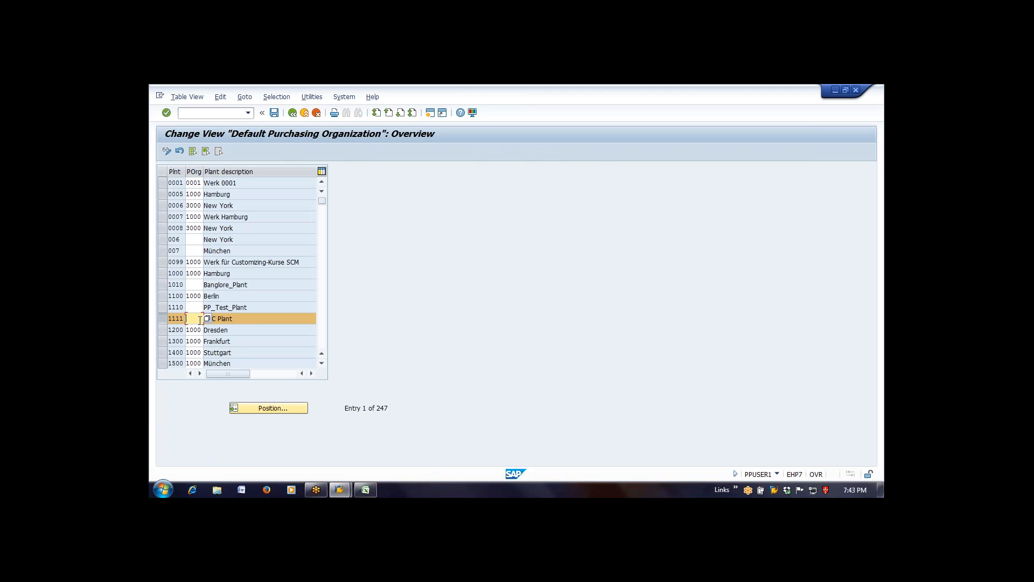
pyautogui.click(289, 116)
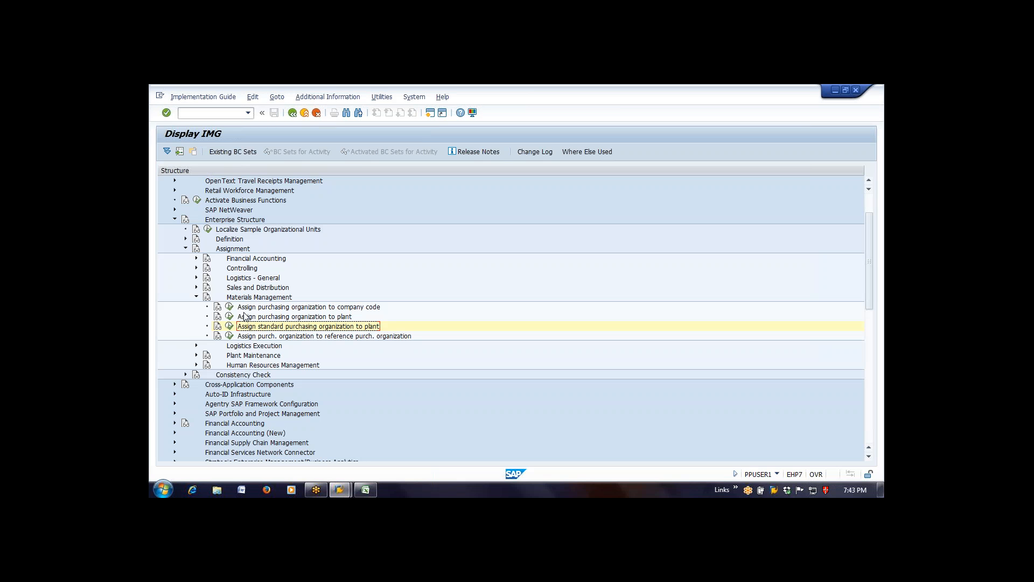
# - Collapse Materials Management and examine the assignment activities under Logistics Execution and Plant Maintenance, collapsing each node again
pyautogui.click(256, 317)
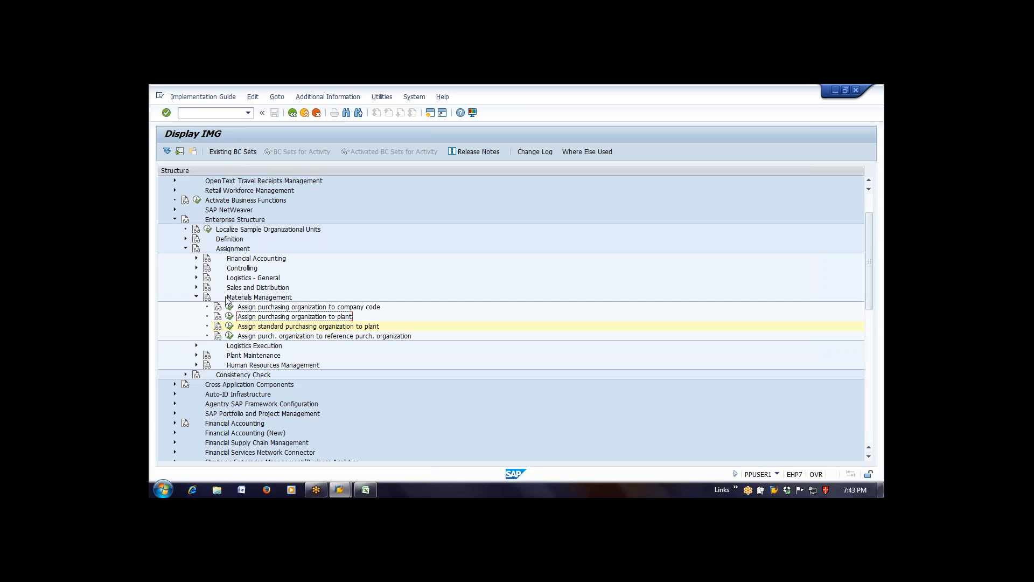
pyautogui.click(197, 297)
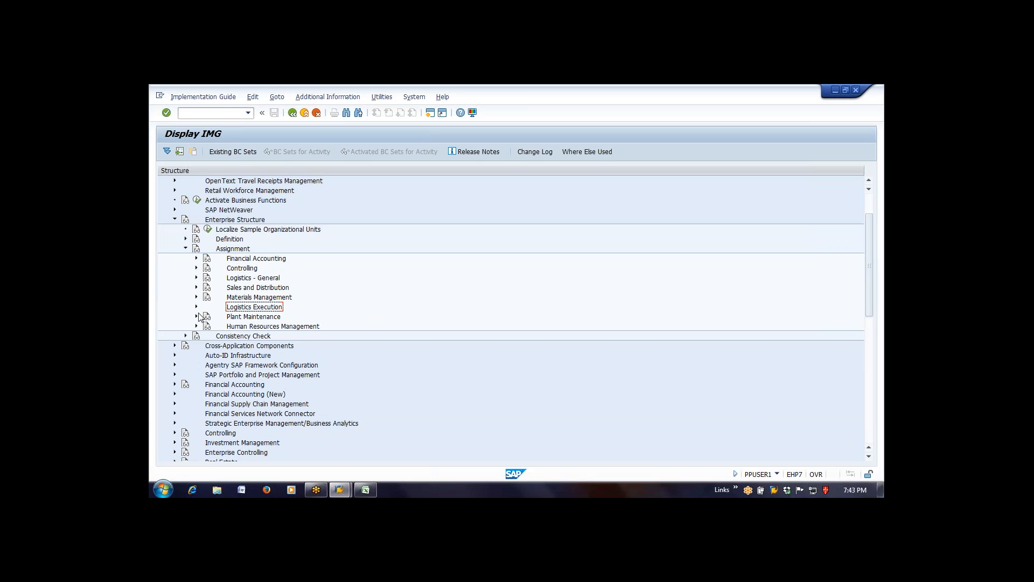
pyautogui.click(196, 306)
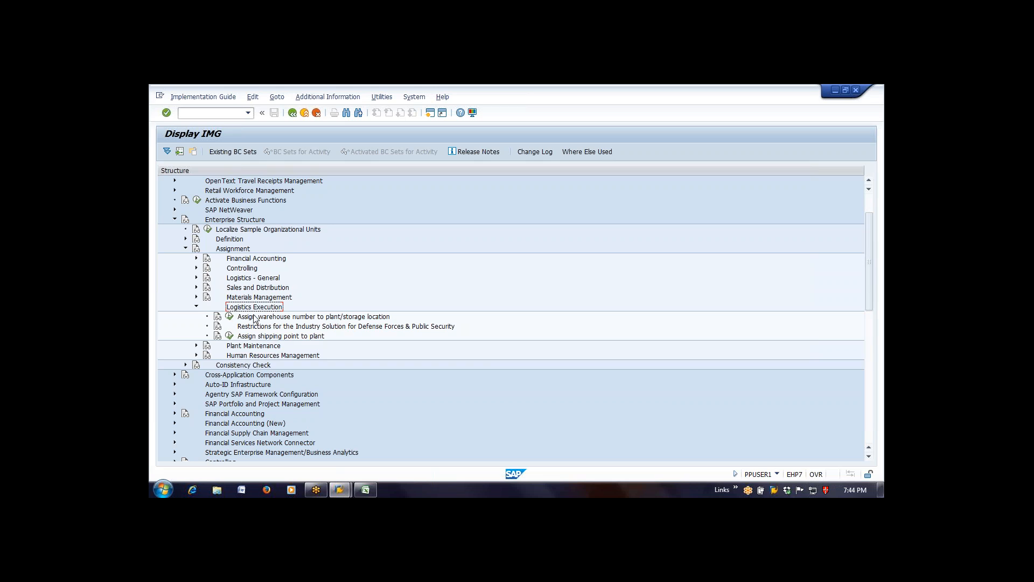
pyautogui.click(197, 307)
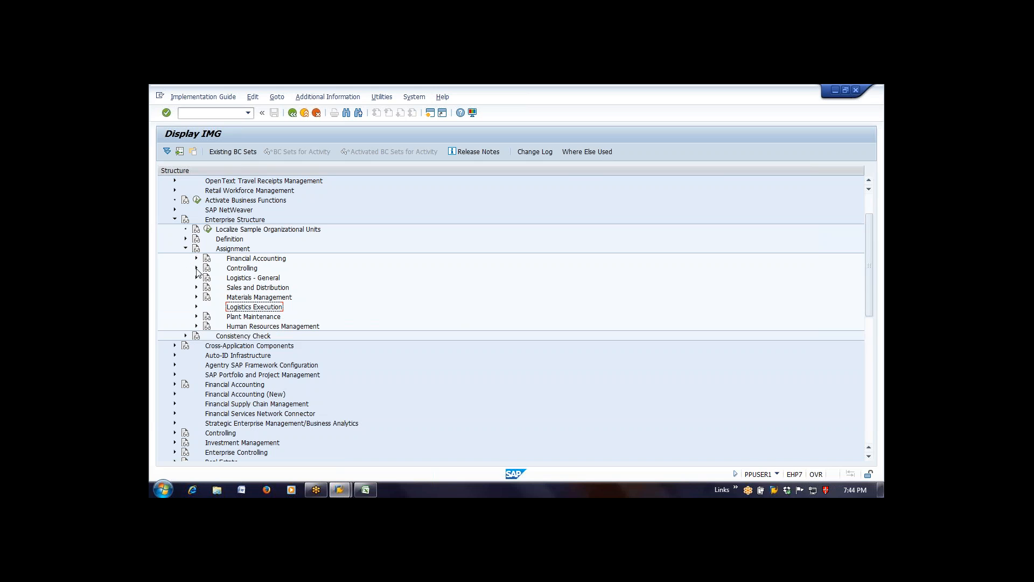
pyautogui.click(196, 317)
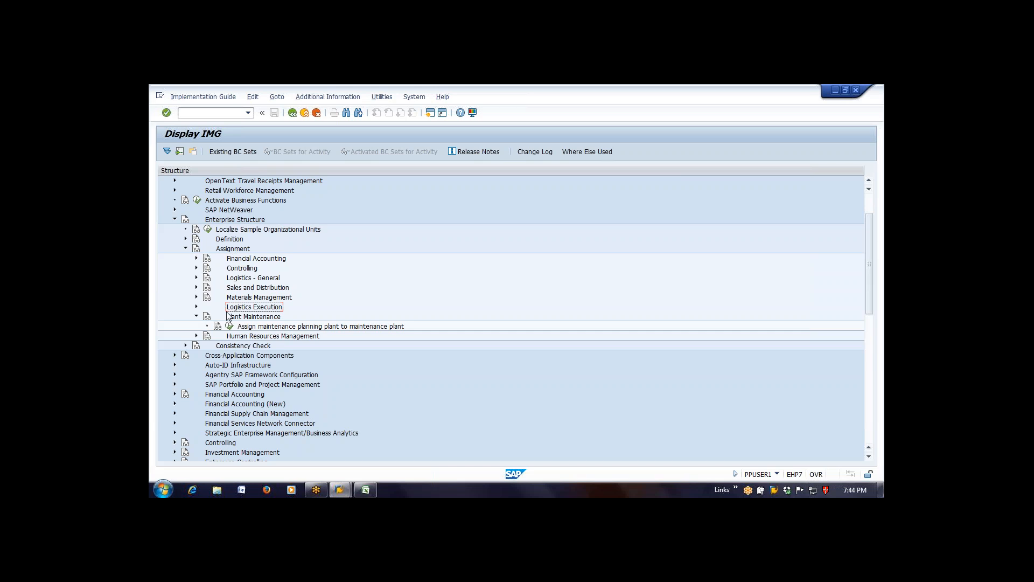
pyautogui.click(196, 316)
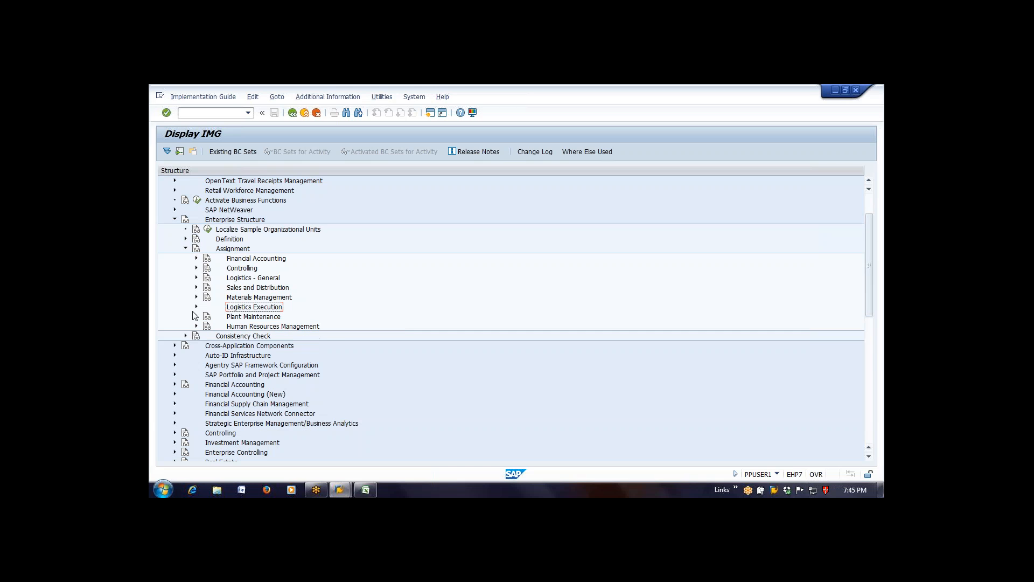